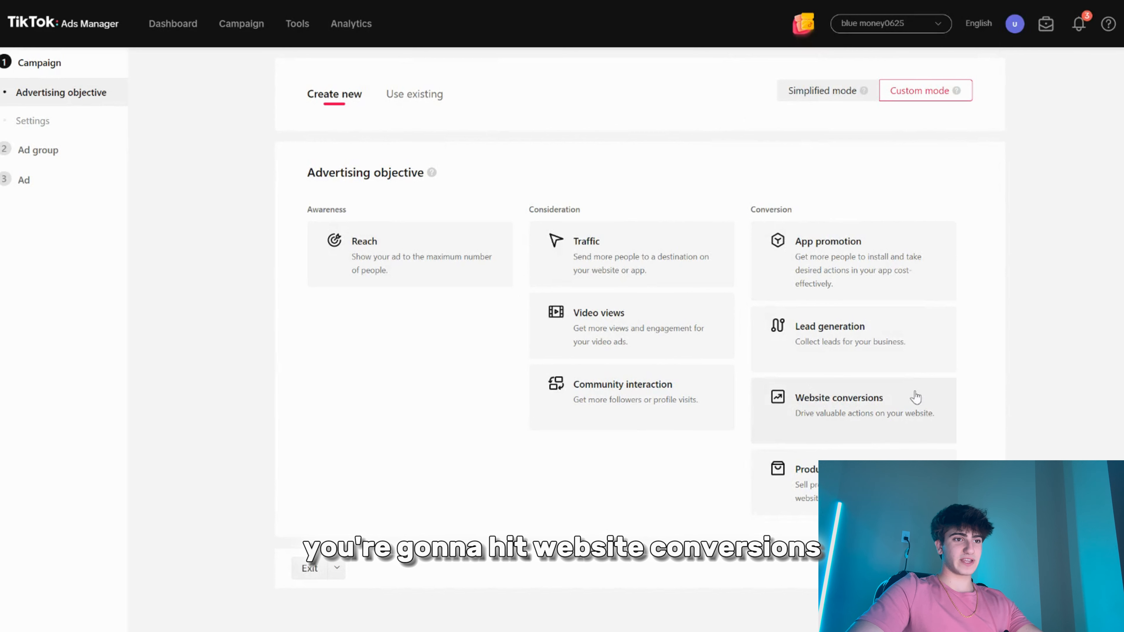
Choose Website conversions as the advertising objective and name the campaign "Surf scale ABO $50"
left_click(915, 398)
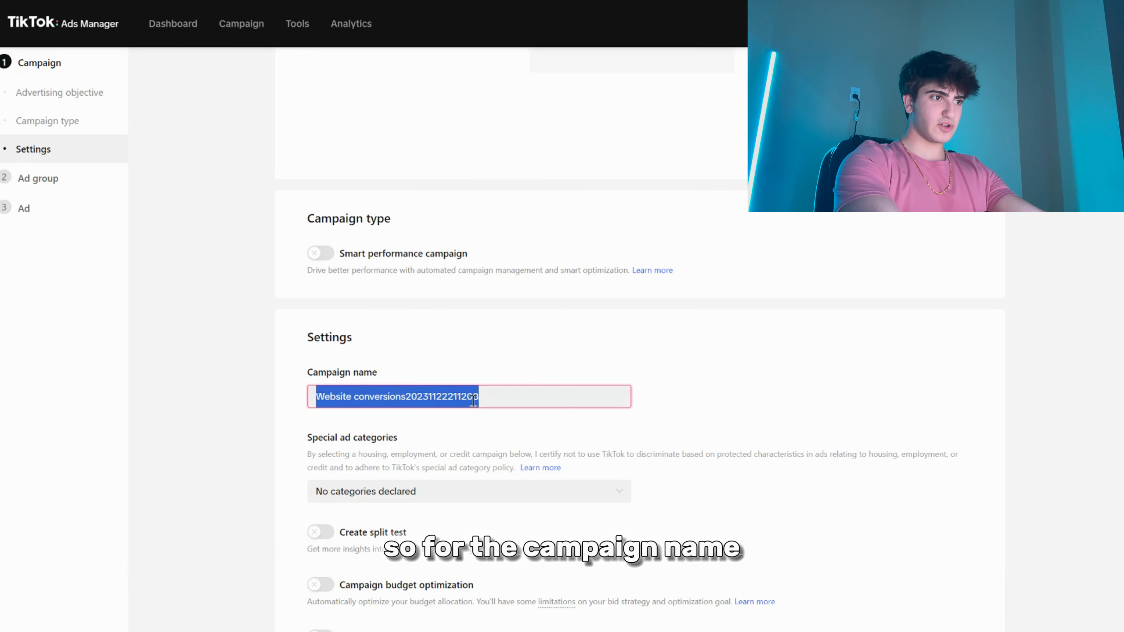
type("S")
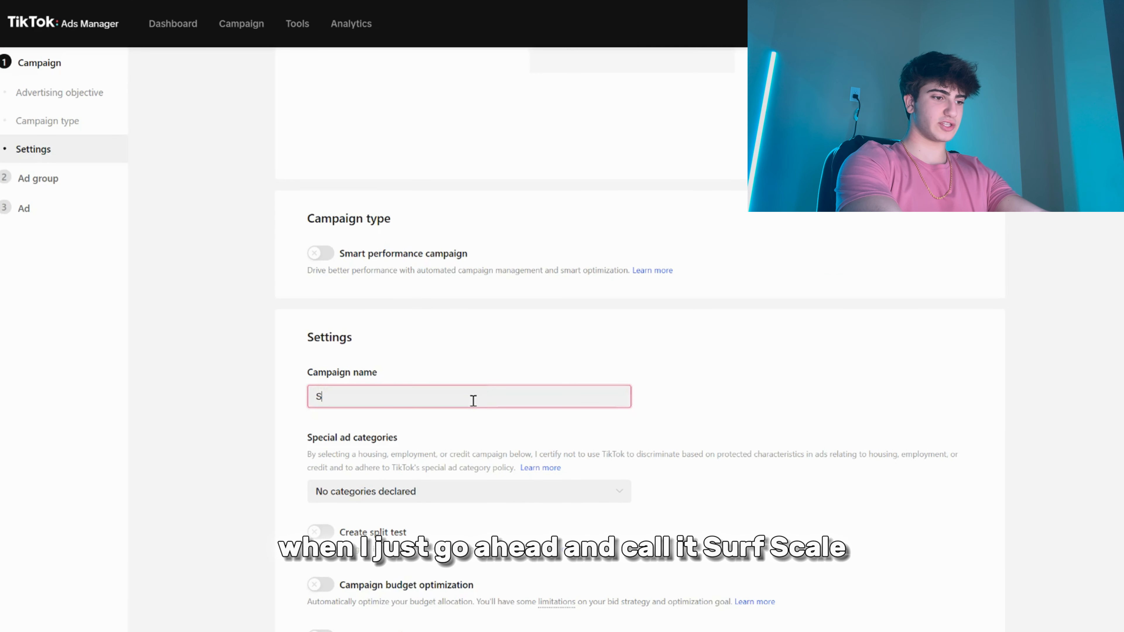
type("urf scale ABO")
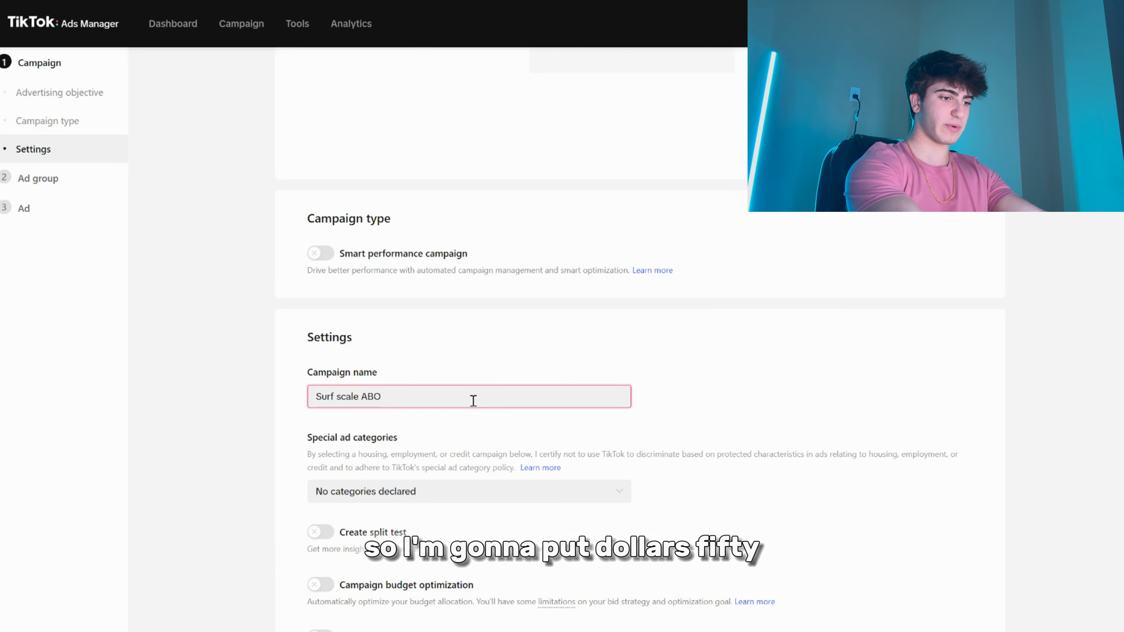
type(" 4")
key("BackSpace")
type("$50")
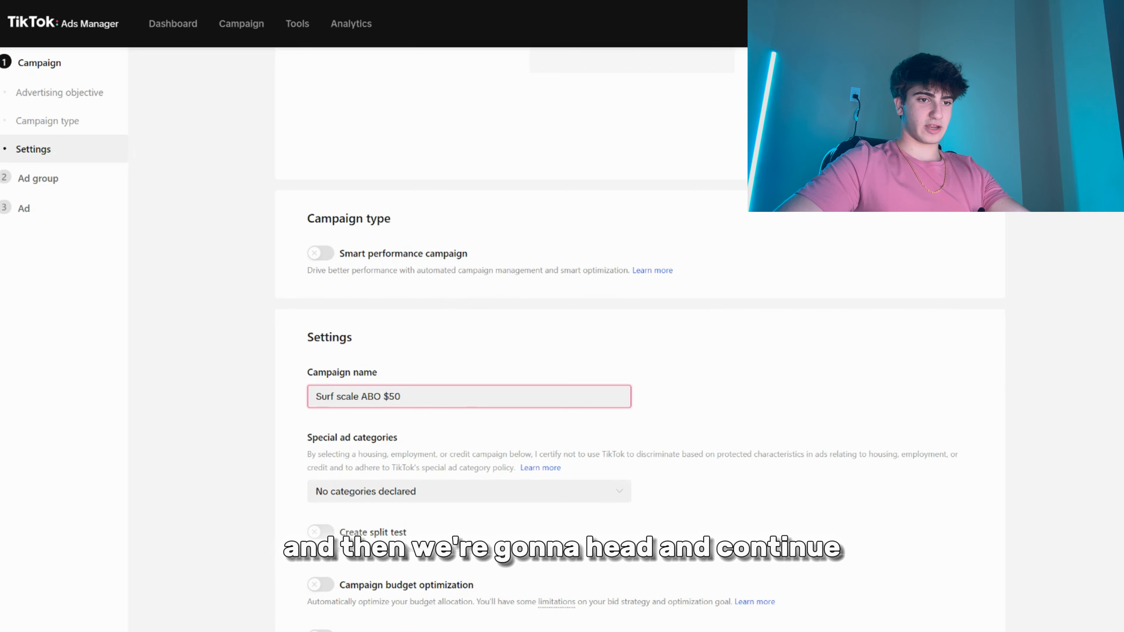
Continue to the ad group settings and open the TikTok Pixel choices
left_click(457, 432)
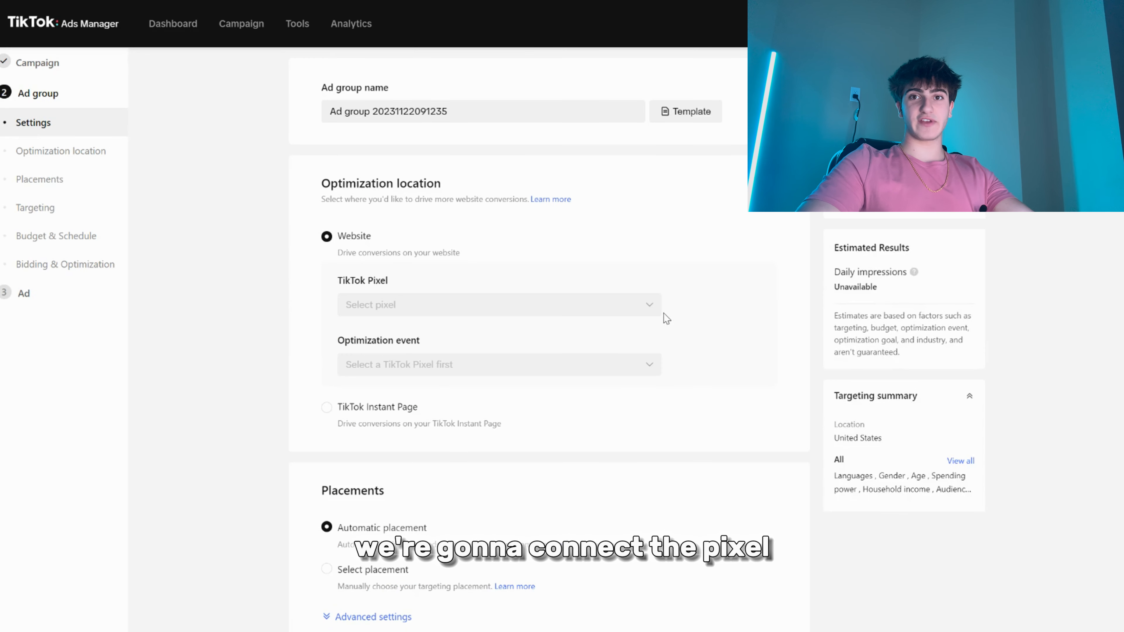
left_click(648, 312)
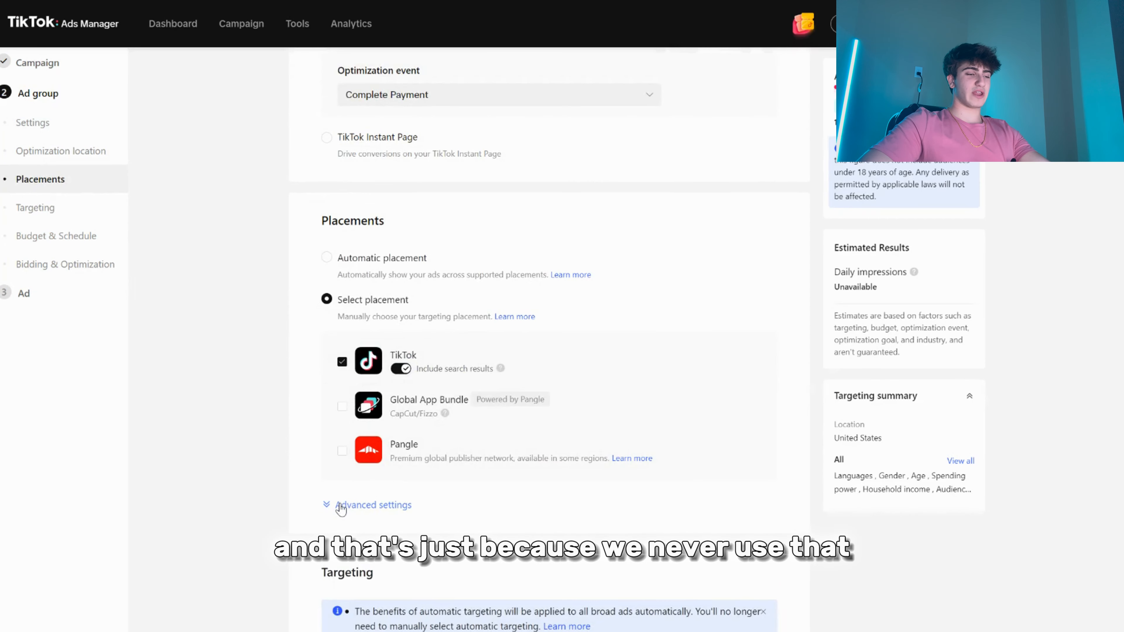
Turn off user comments and video download in the advanced placement settings of the ad group
left_click(340, 507)
scroll(347, 443, "down", 3)
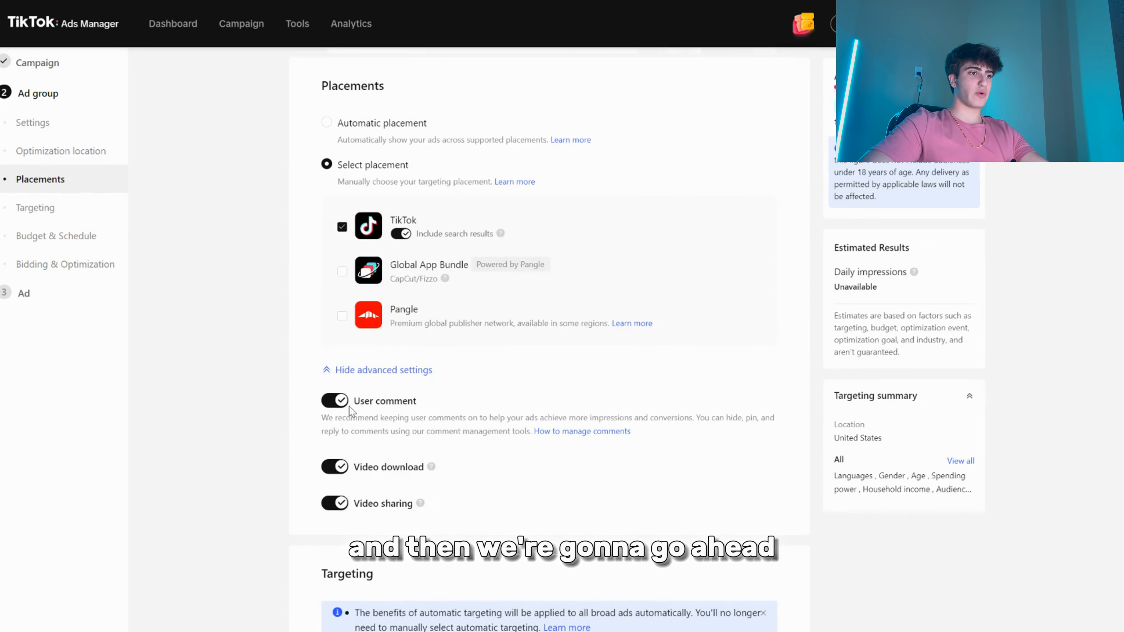
left_click(335, 401)
left_click(604, 408)
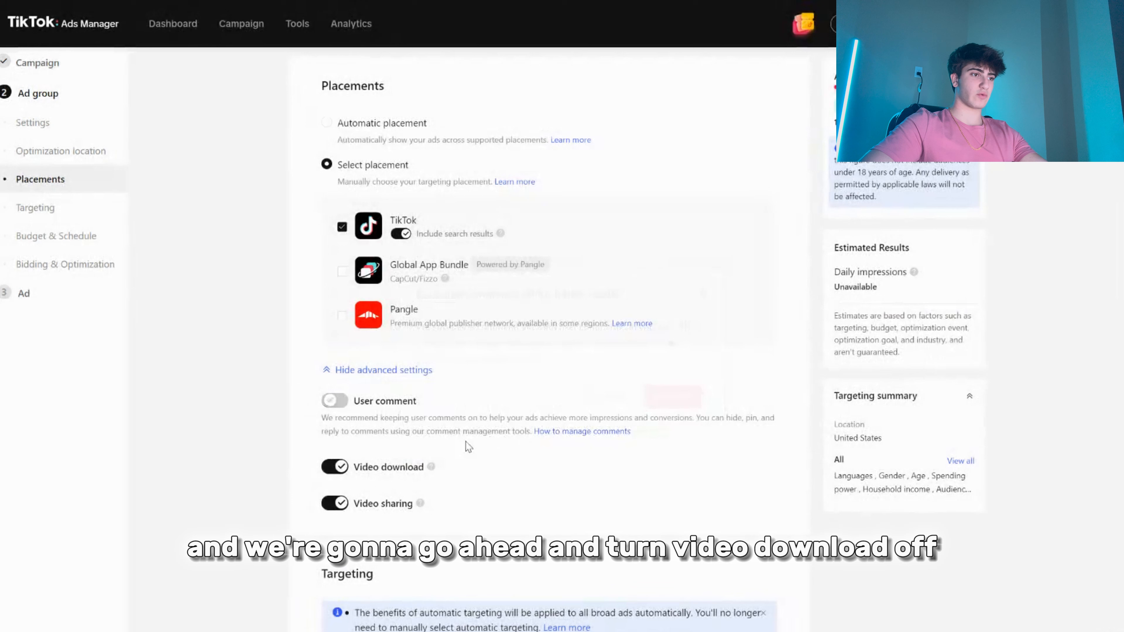
left_click(338, 468)
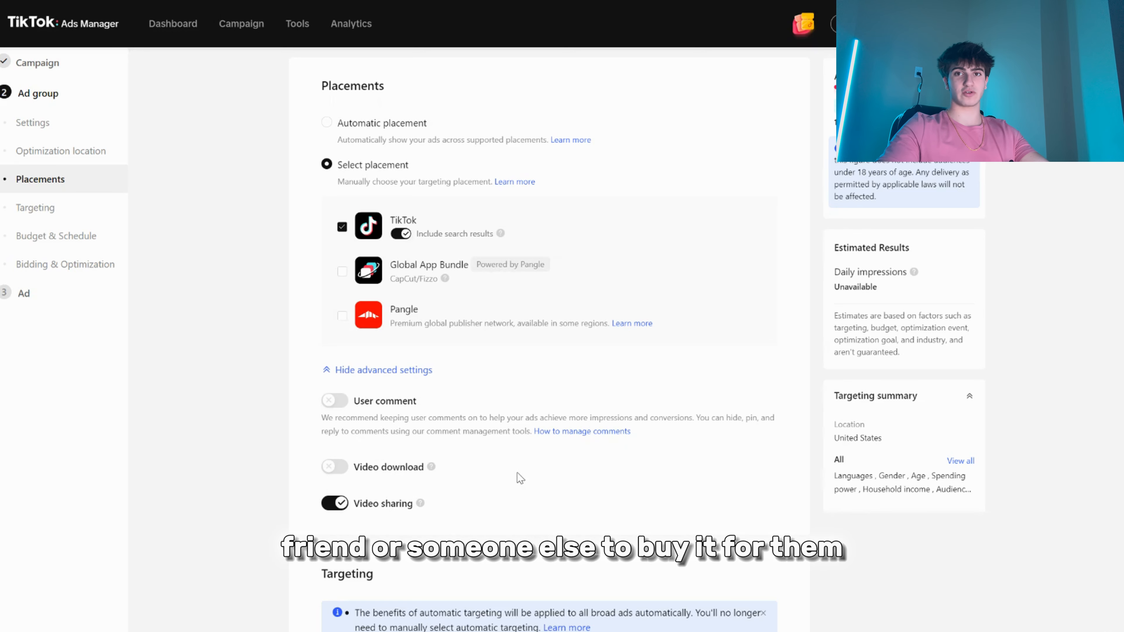
Add Canada to the ad group's targeted locations alongside the United States
scroll(532, 458, "down", 10)
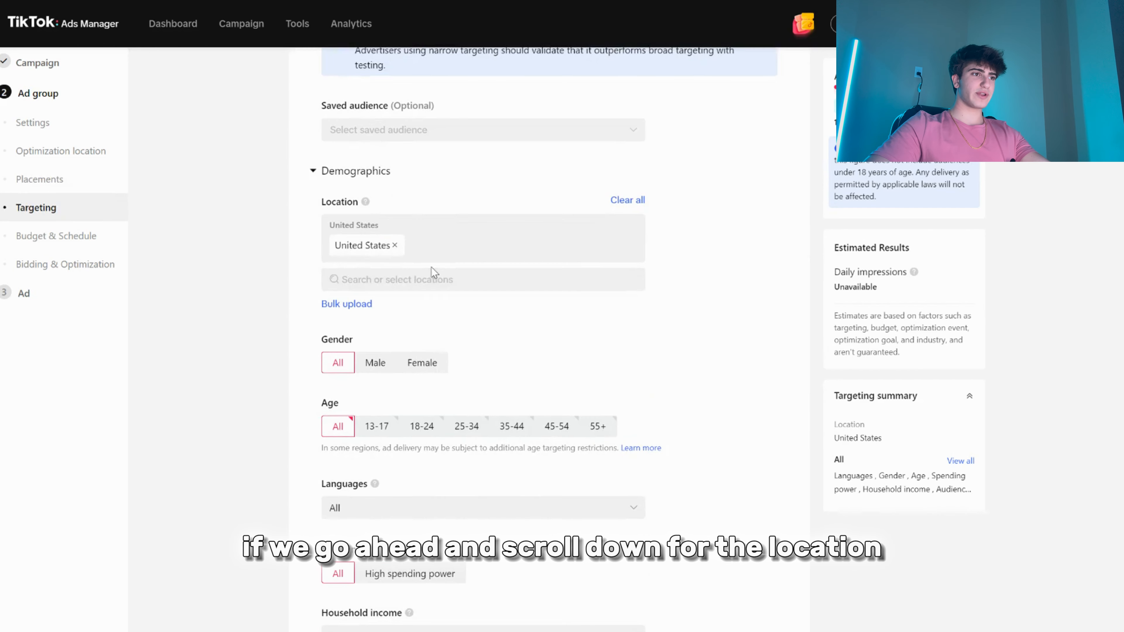
left_click(425, 284)
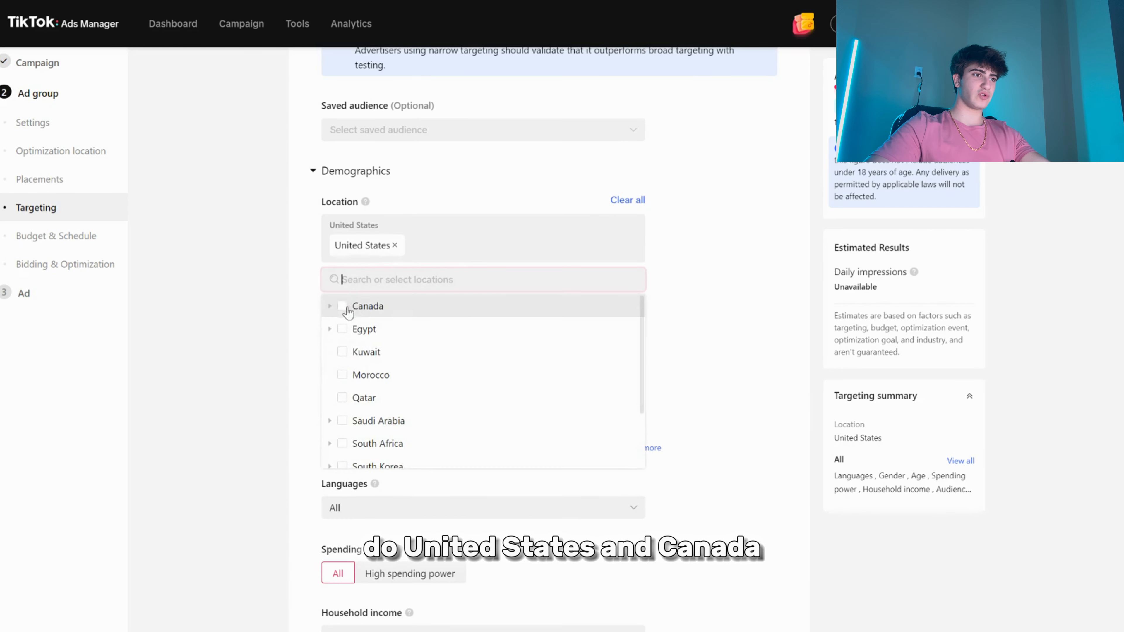
left_click(342, 307)
left_click(729, 296)
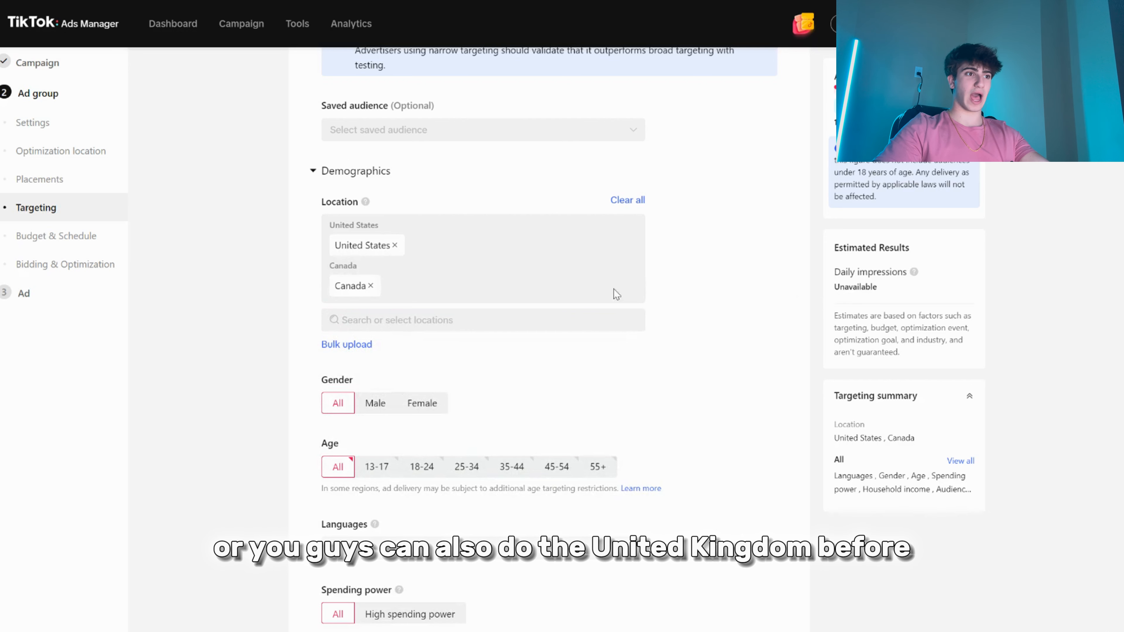
left_click(492, 330)
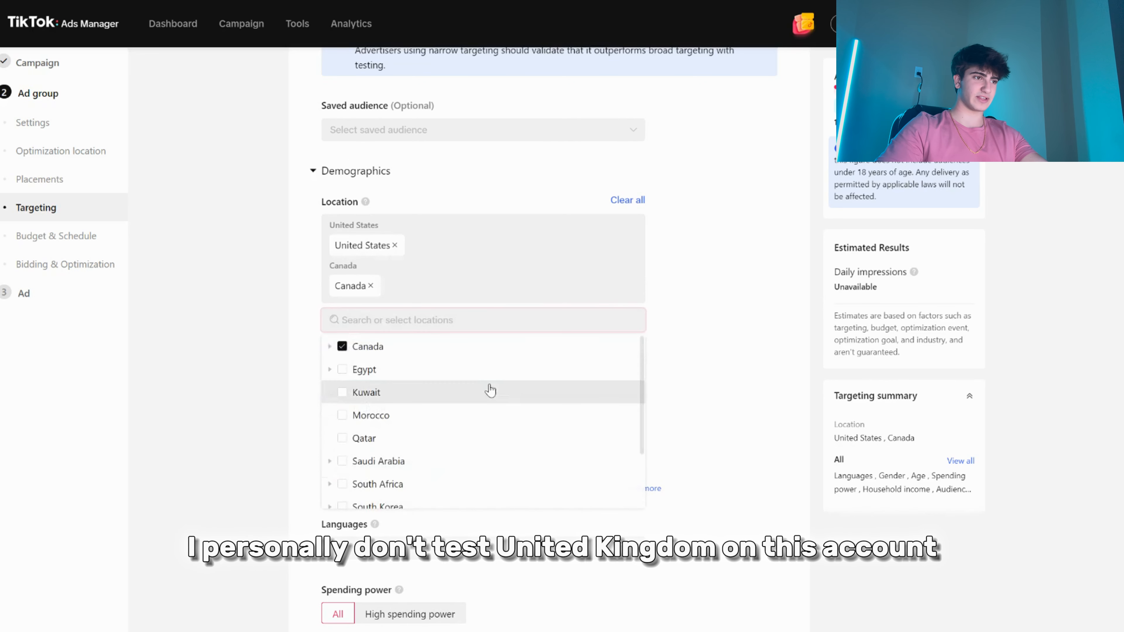
scroll(489, 392, "down", 3)
scroll(507, 472, "up", 3)
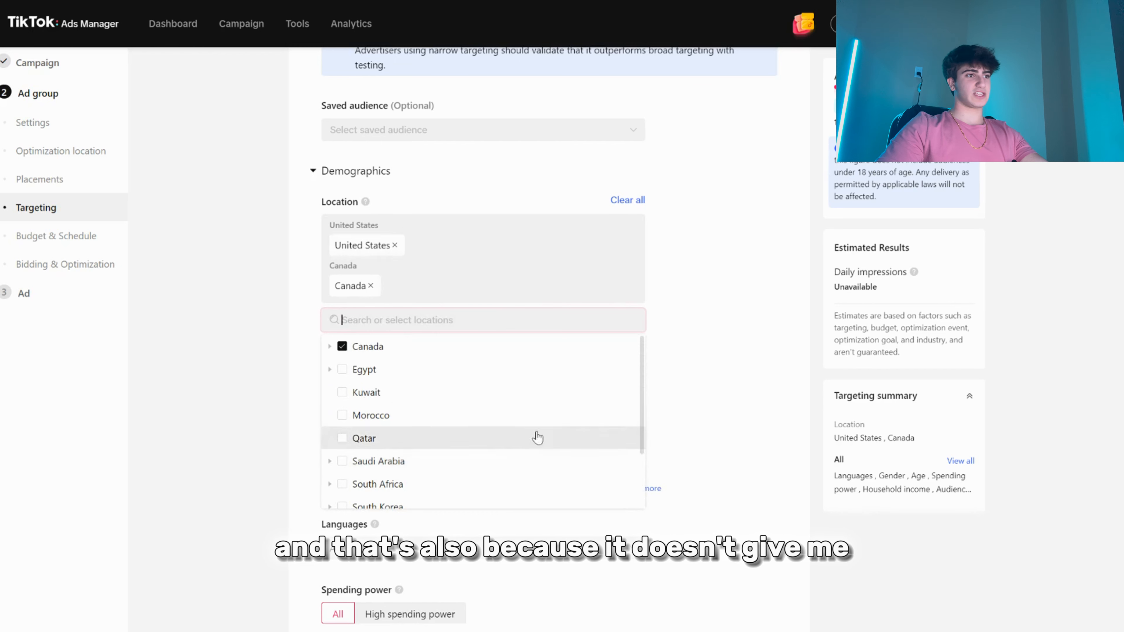
left_click(660, 404)
Limit the age targeting to 18-24, 25-34, 35-44, 45-54 and 55+
scroll(514, 314, "down", 5)
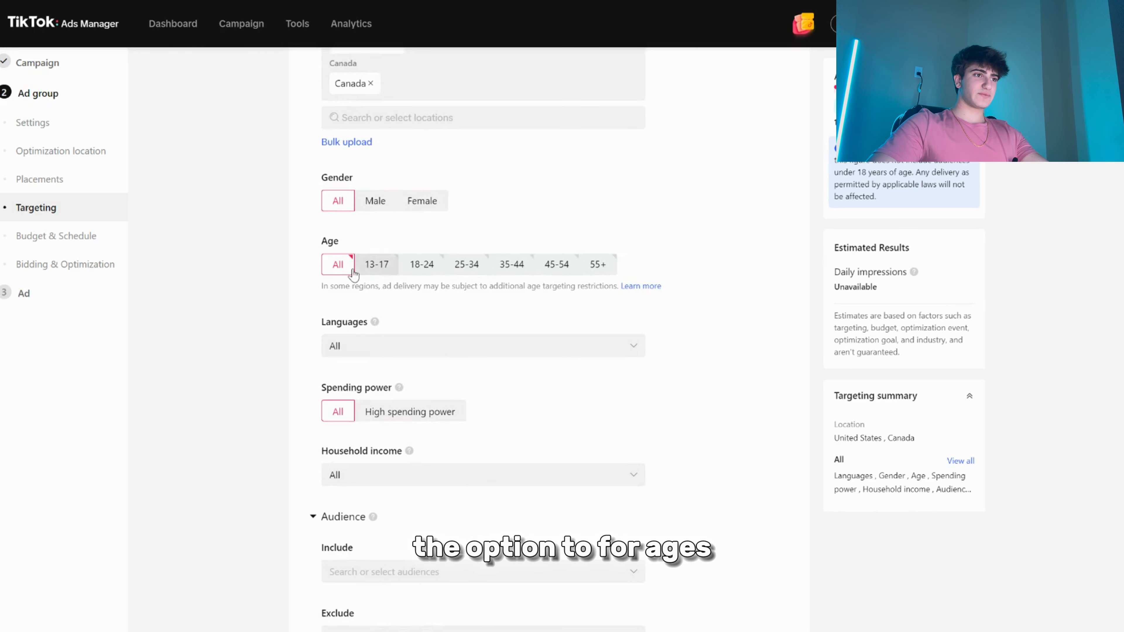
left_click(419, 265)
left_click(473, 266)
left_click(522, 267)
left_click(559, 265)
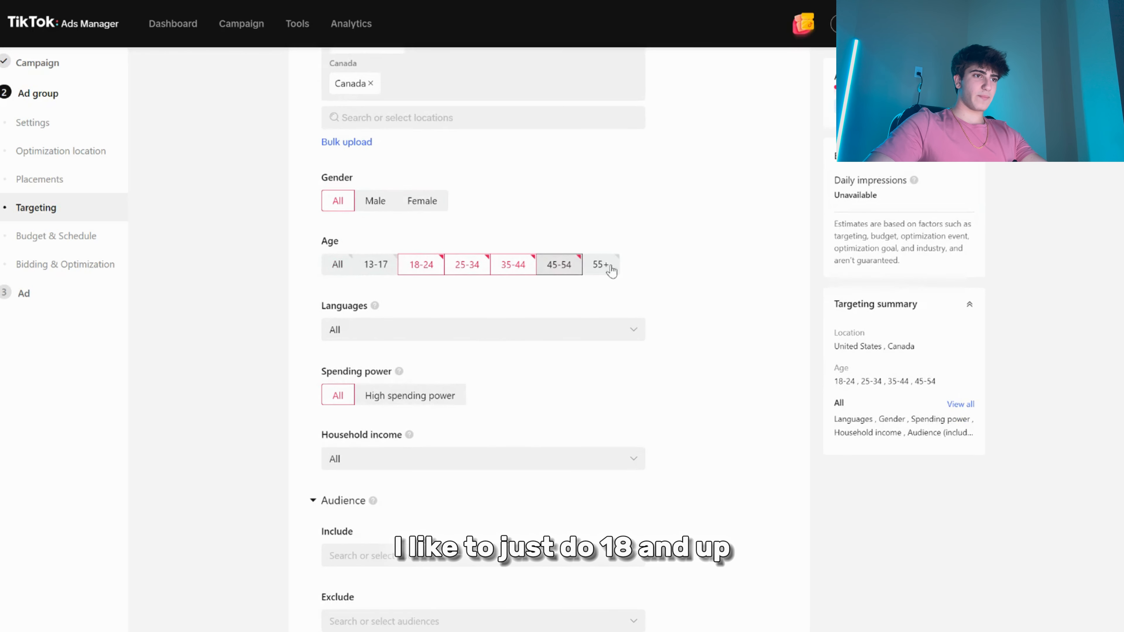
left_click(602, 264)
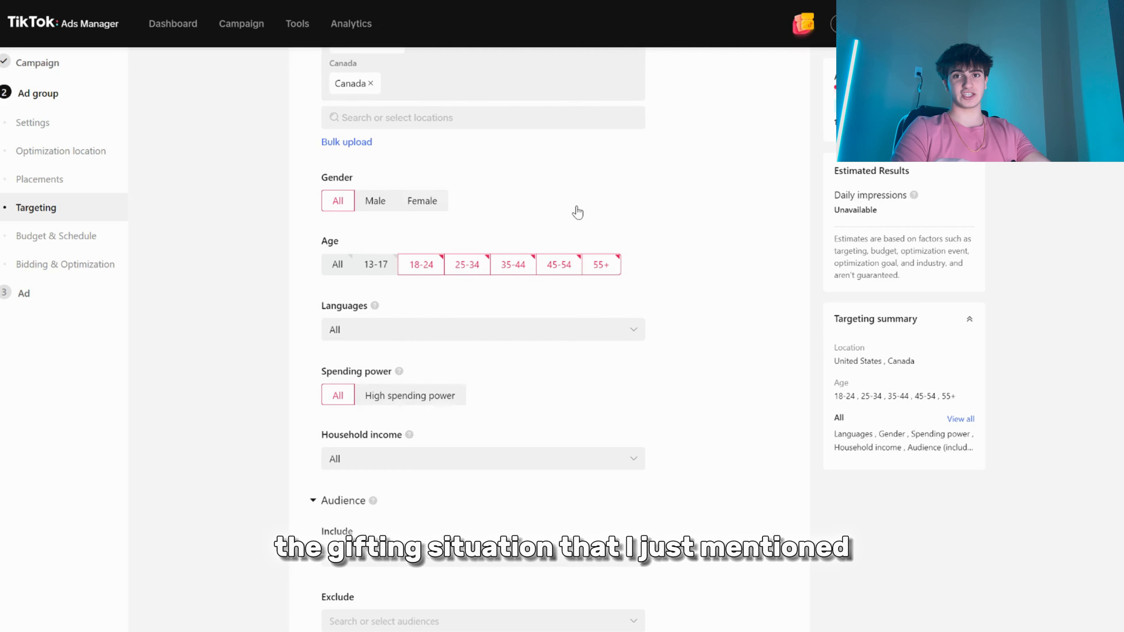
Set the ad group's daily budget to 50 USD, leaving the audience and interest targeting unset
scroll(578, 213, "down", 5)
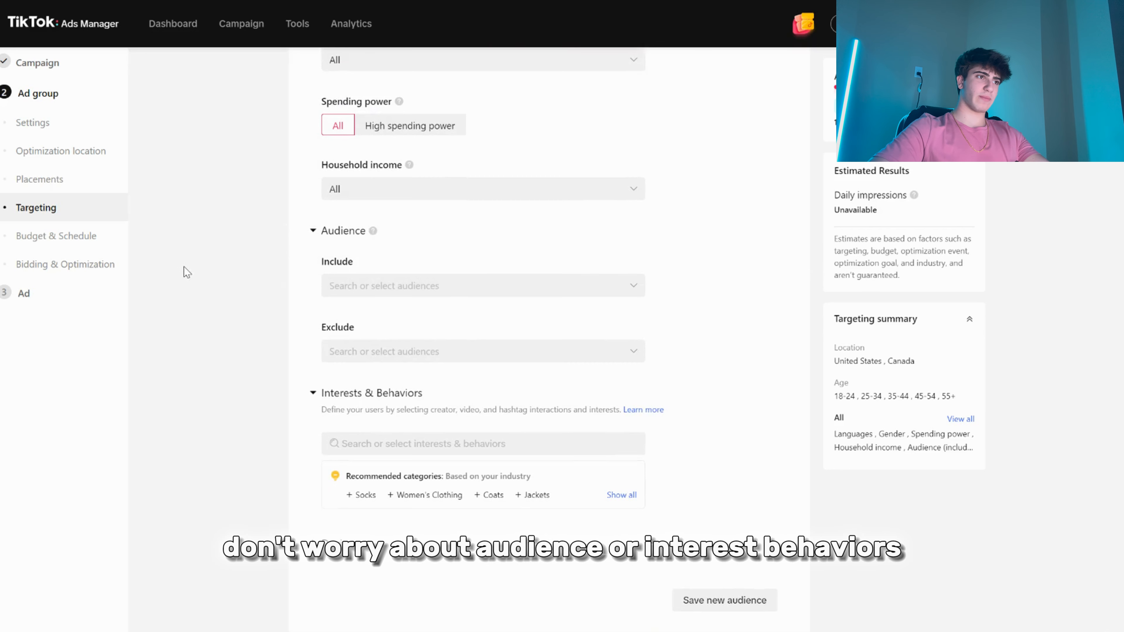
scroll(572, 387, "down", 4)
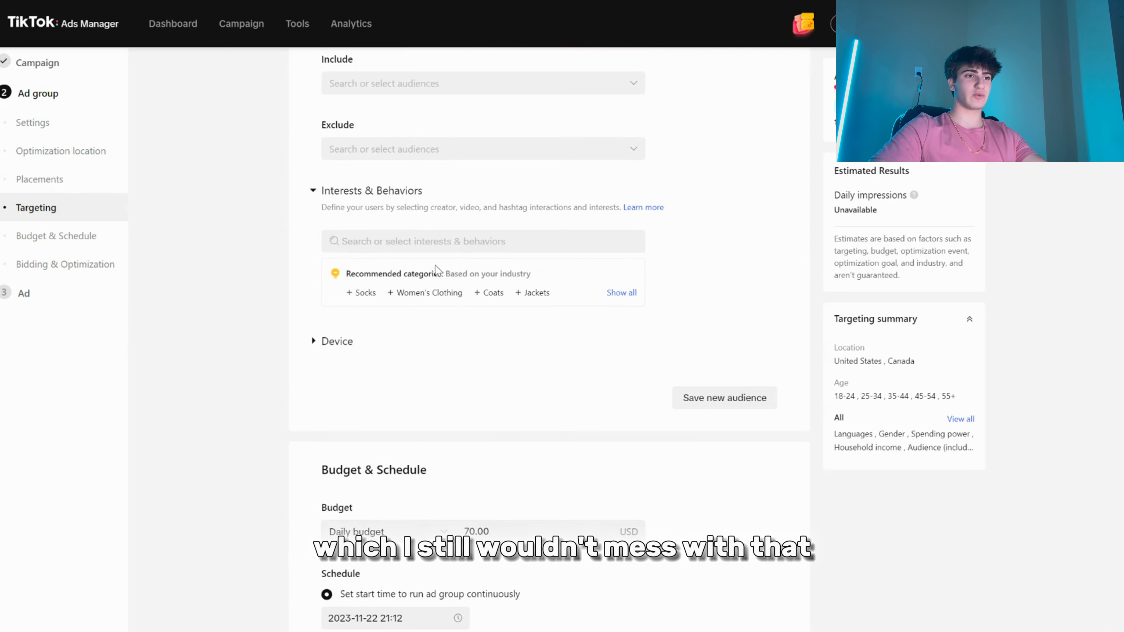
scroll(698, 276, "down", 1)
scroll(698, 276, "down", 4)
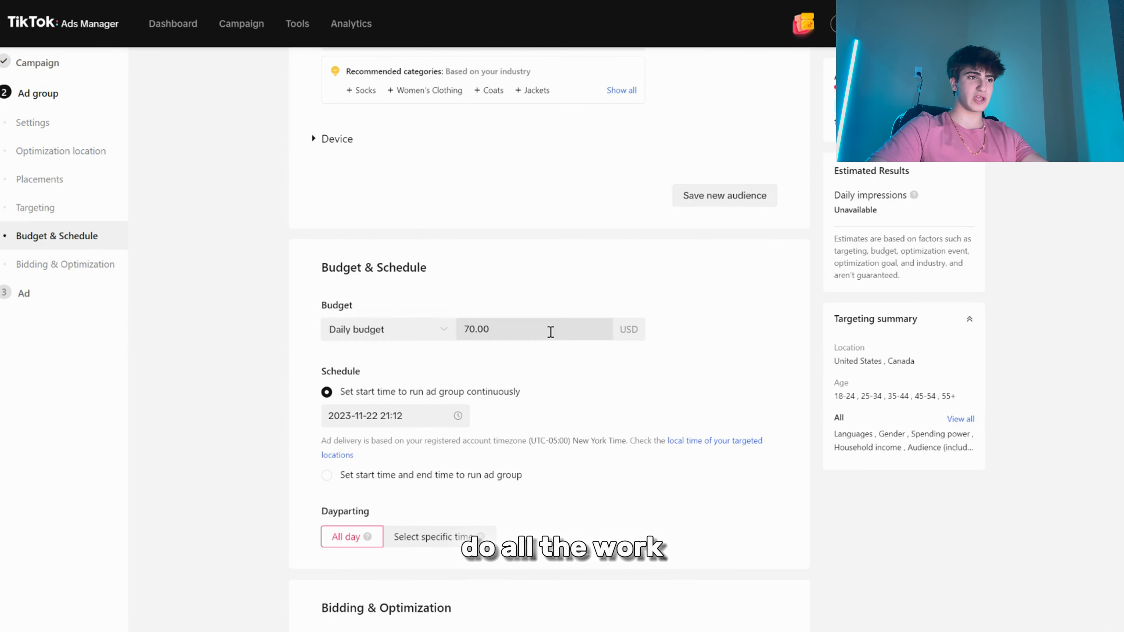
triple_click(529, 324)
type("50")
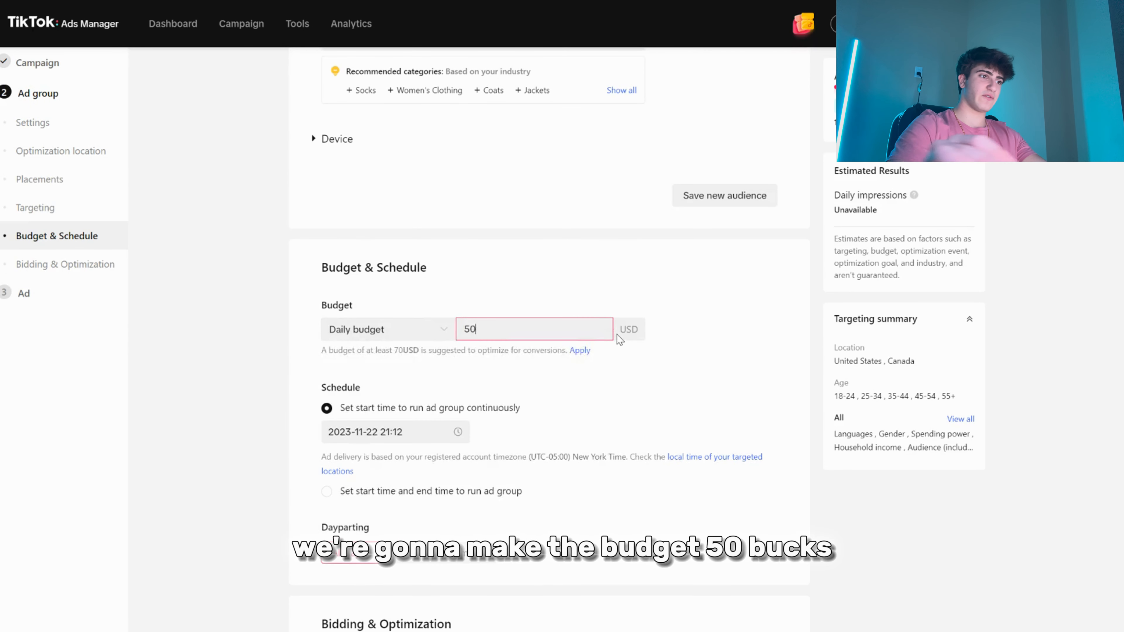
Schedule the ad group to run continuously from 2023-11-23 at 06:00
left_click(424, 430)
scroll(442, 554, "down", 3)
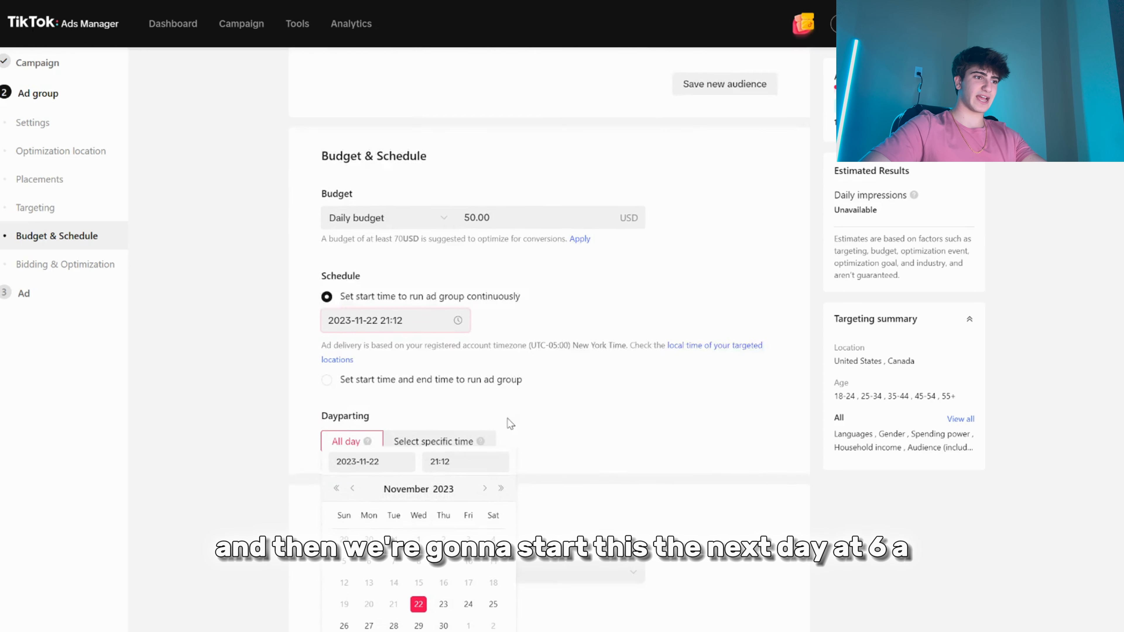
left_click(444, 605)
left_click(464, 462)
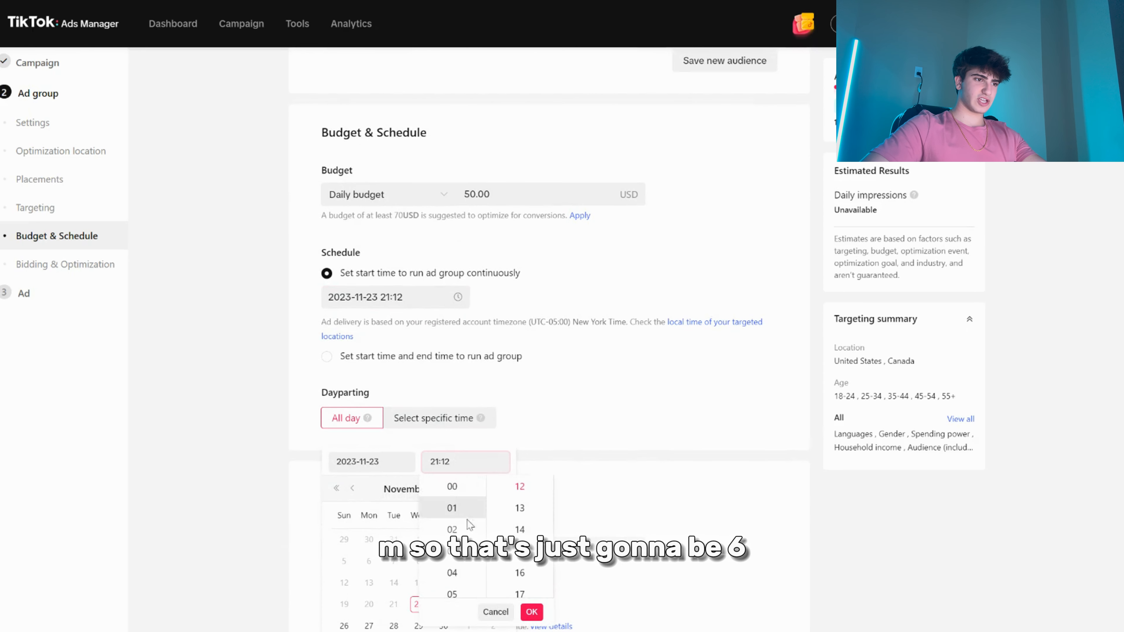
scroll(461, 596, "down", 1)
left_click(452, 548)
scroll(521, 514, "up", 4)
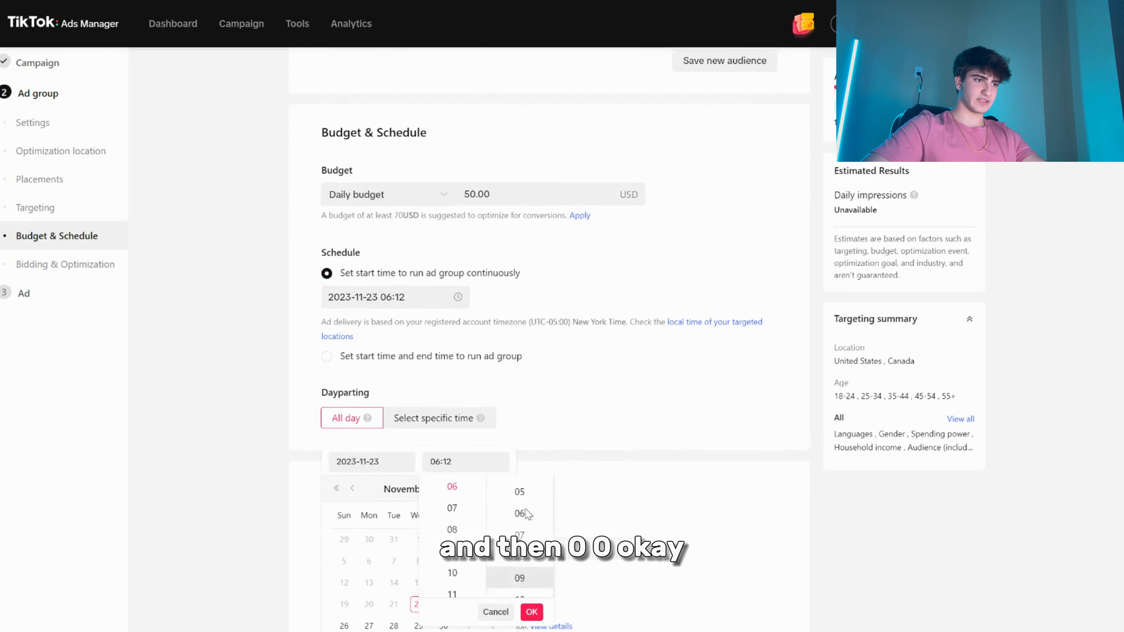
left_click(520, 486)
left_click(531, 611)
Try dayparting from 09:00 to 23:00 on every day of the week, and switch back to All day
scroll(452, 310, "down", 3)
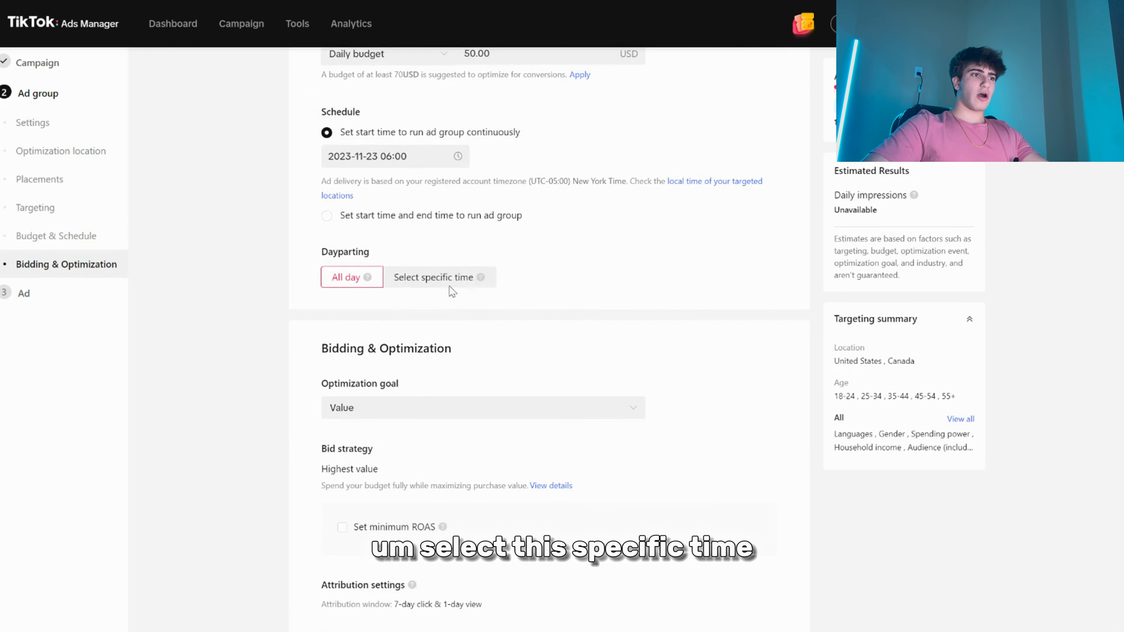
left_click(452, 288)
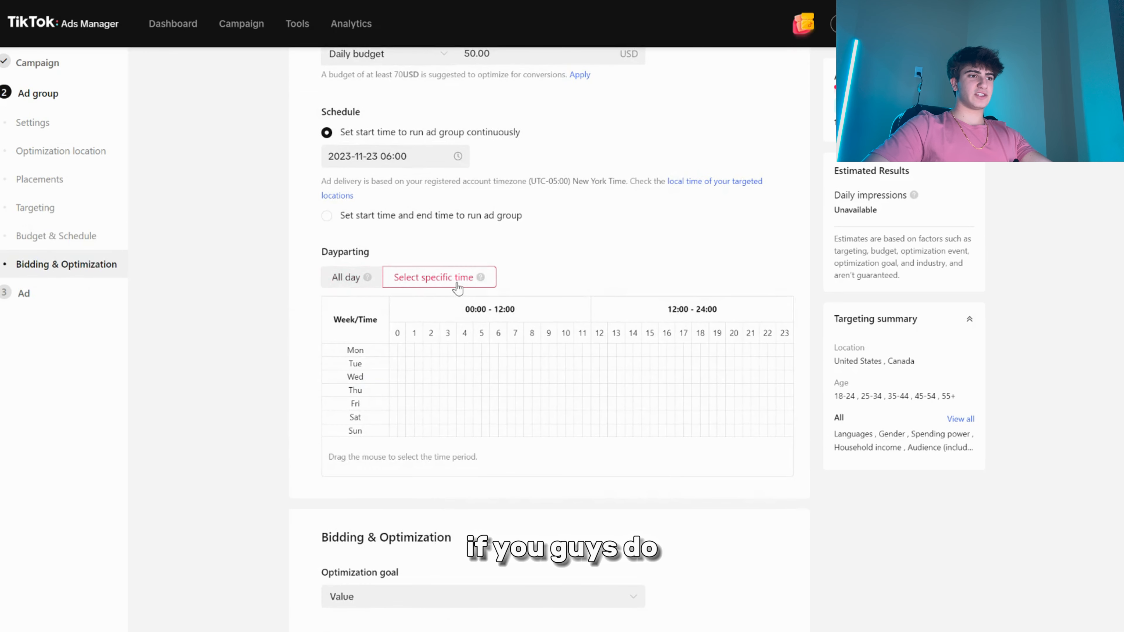
left_click_drag(547, 350, 773, 431)
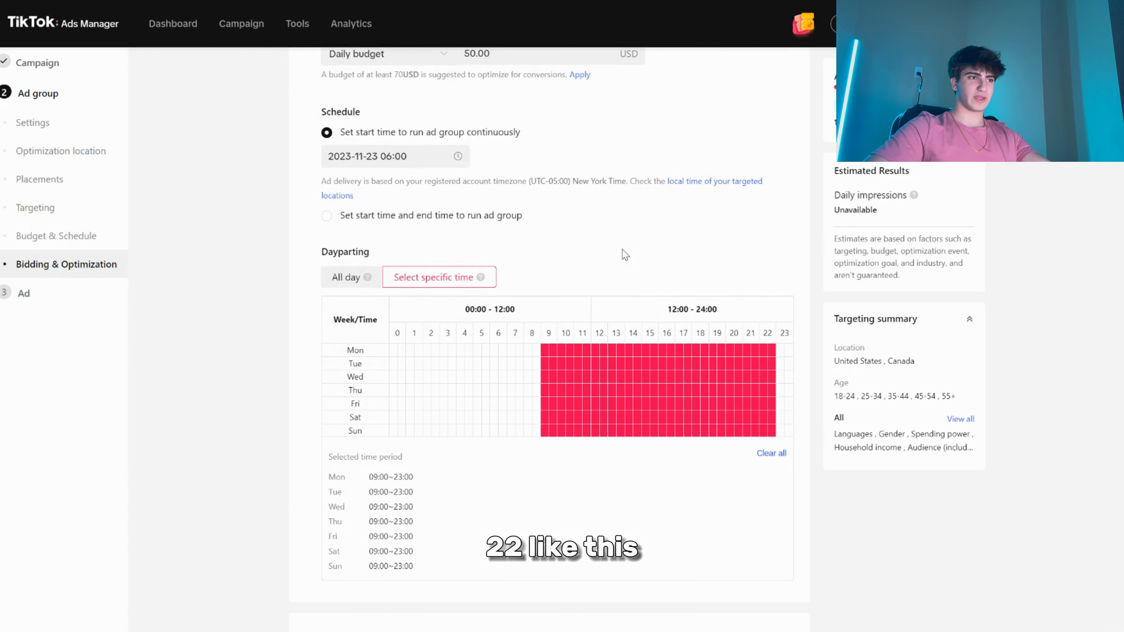
left_click(348, 278)
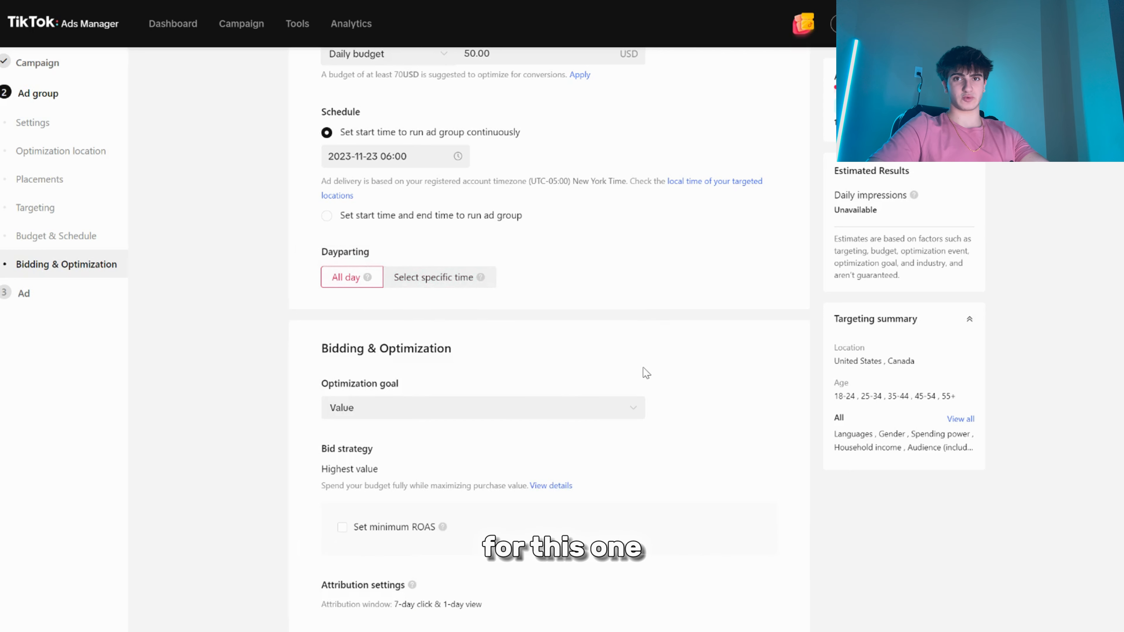
Set the optimization goal to Conversion
left_click(583, 413)
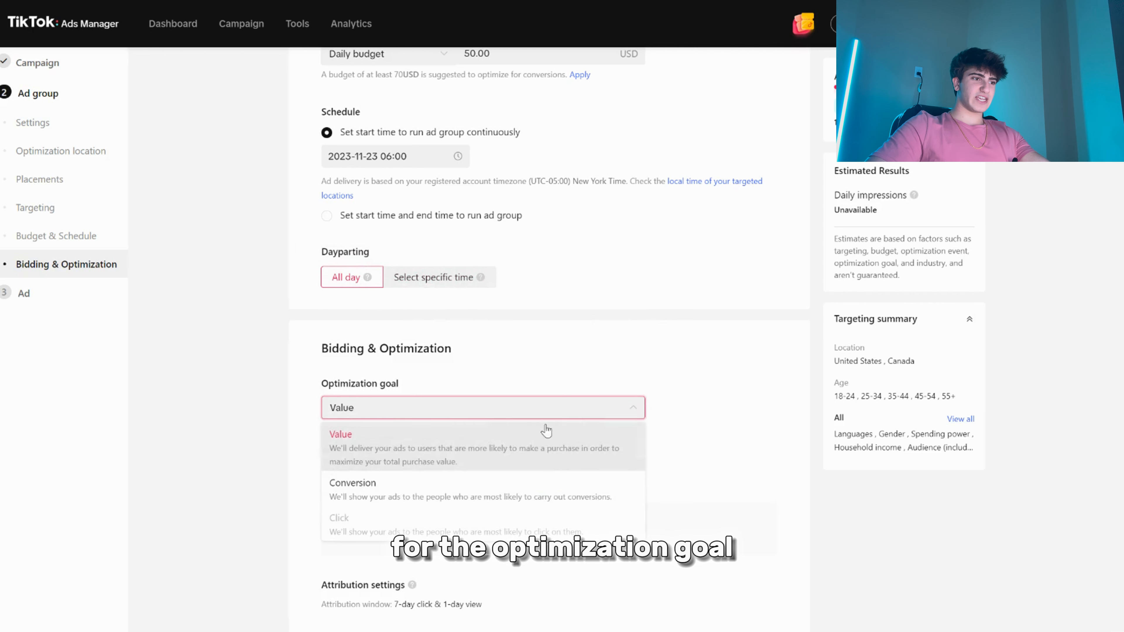
left_click(483, 500)
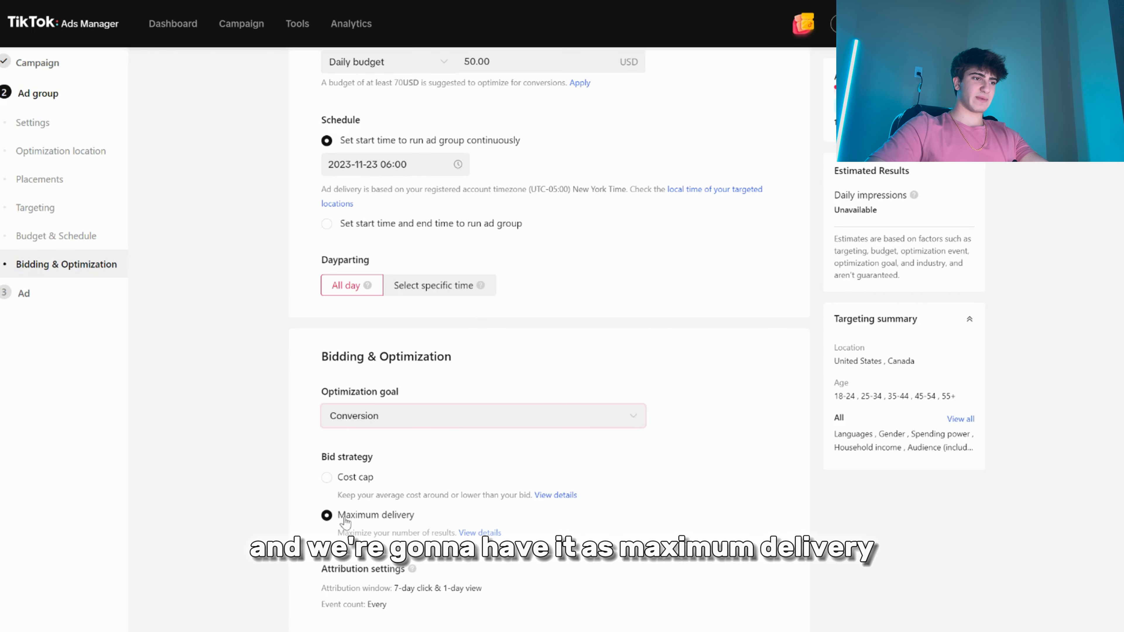
Try a cost cap bid of 25.59 USD per conversion, and return the bid strategy to Maximum delivery
left_click(327, 478)
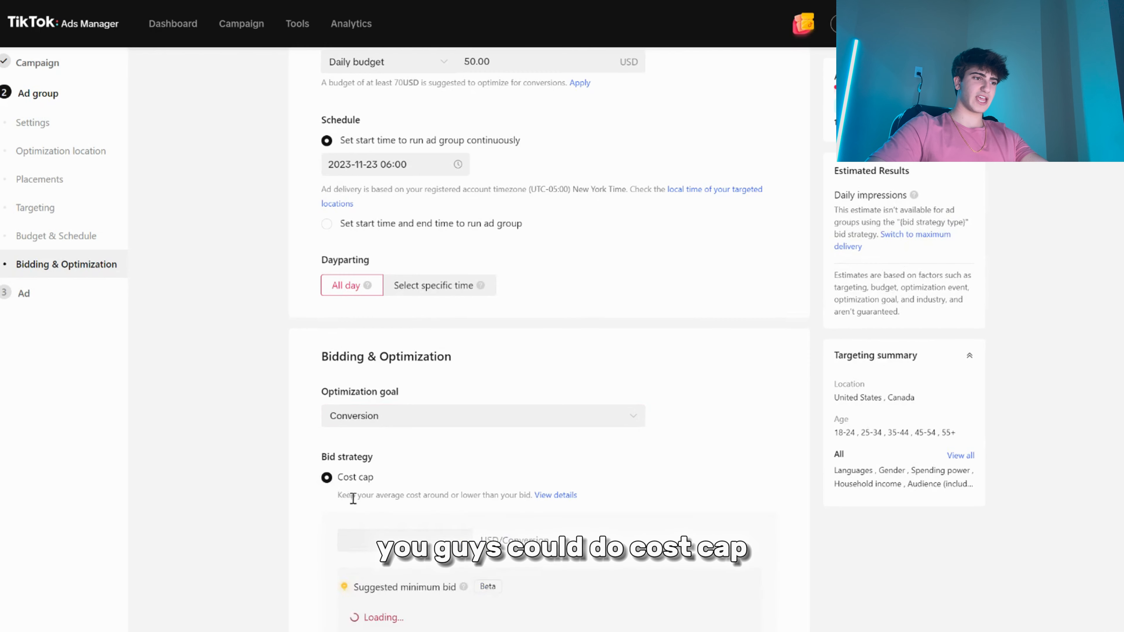
scroll(443, 479, "down", 4)
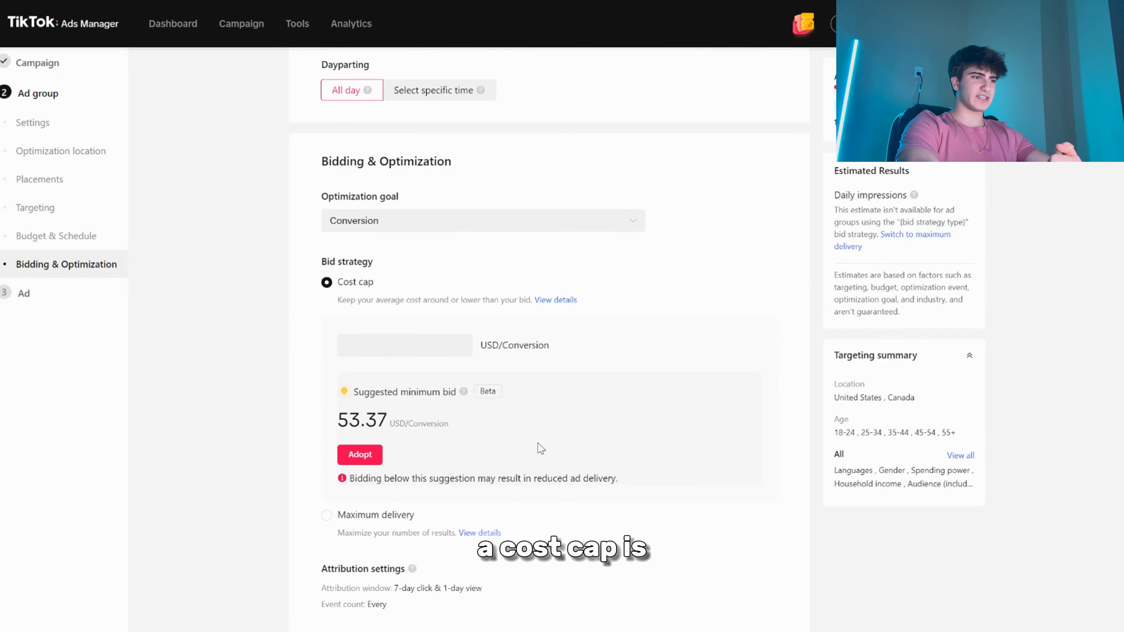
left_click(462, 350)
type("25.59")
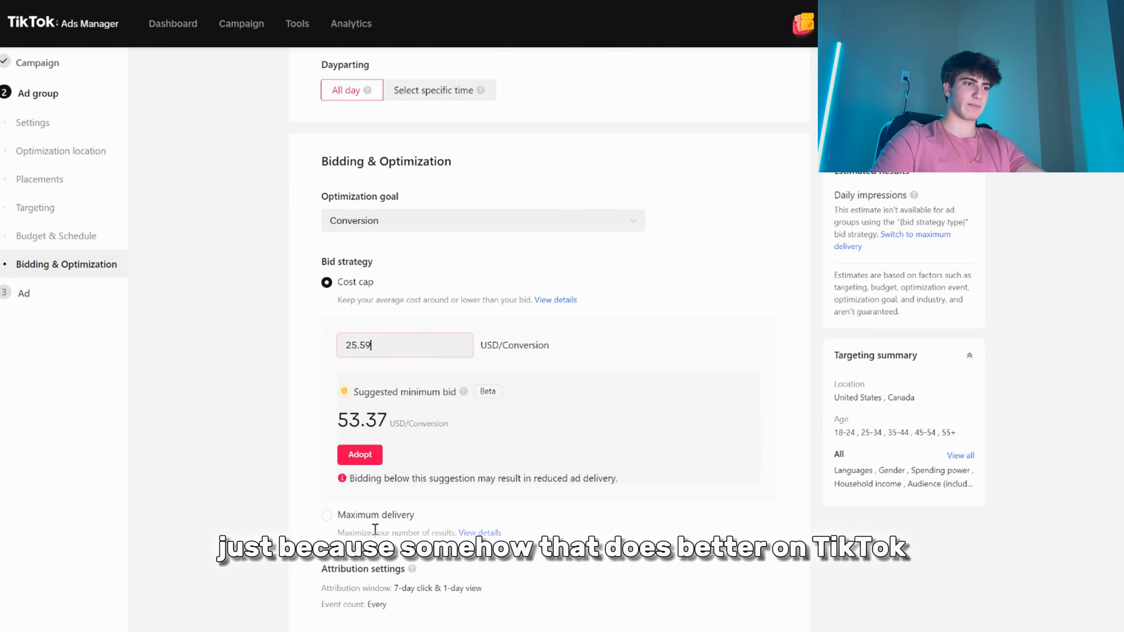
left_click(326, 515)
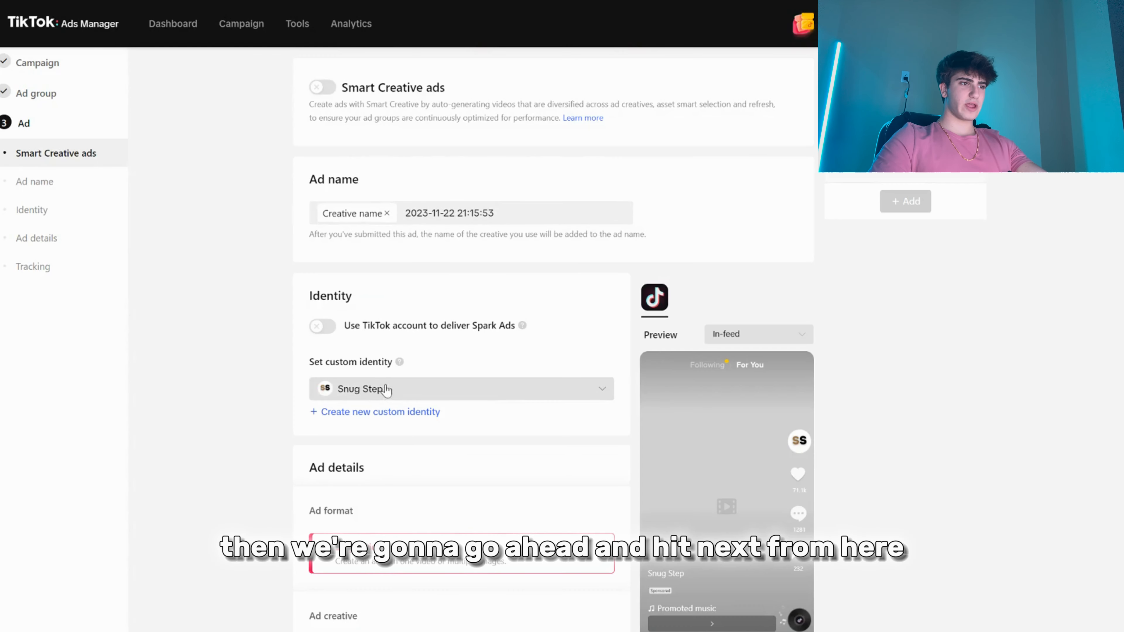
left_click(405, 413)
left_click(542, 175)
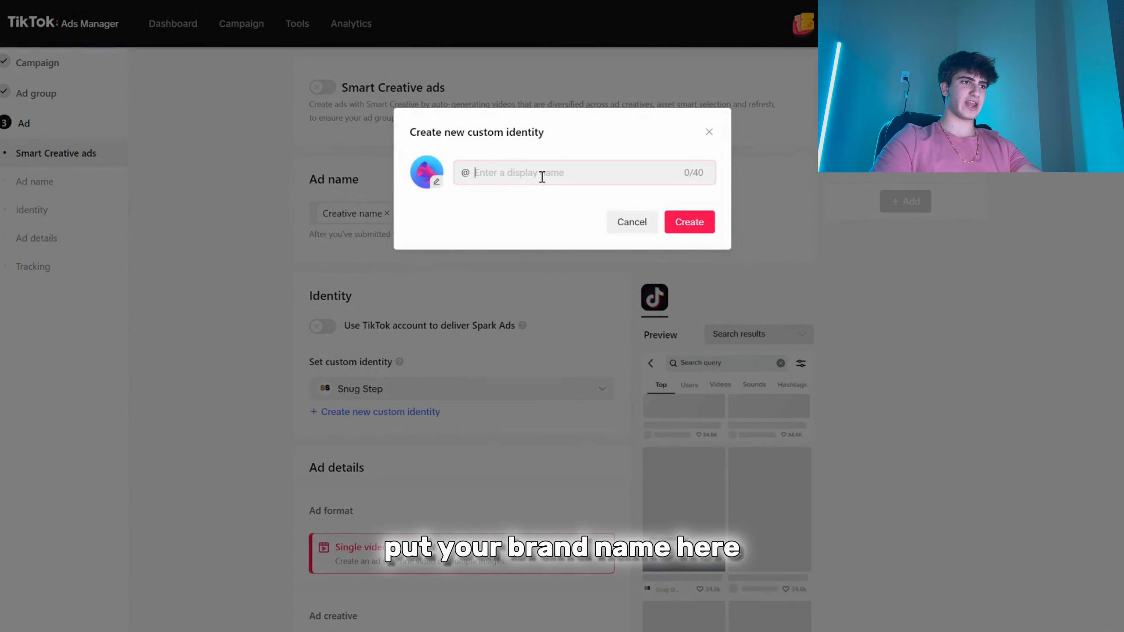
left_click(435, 183)
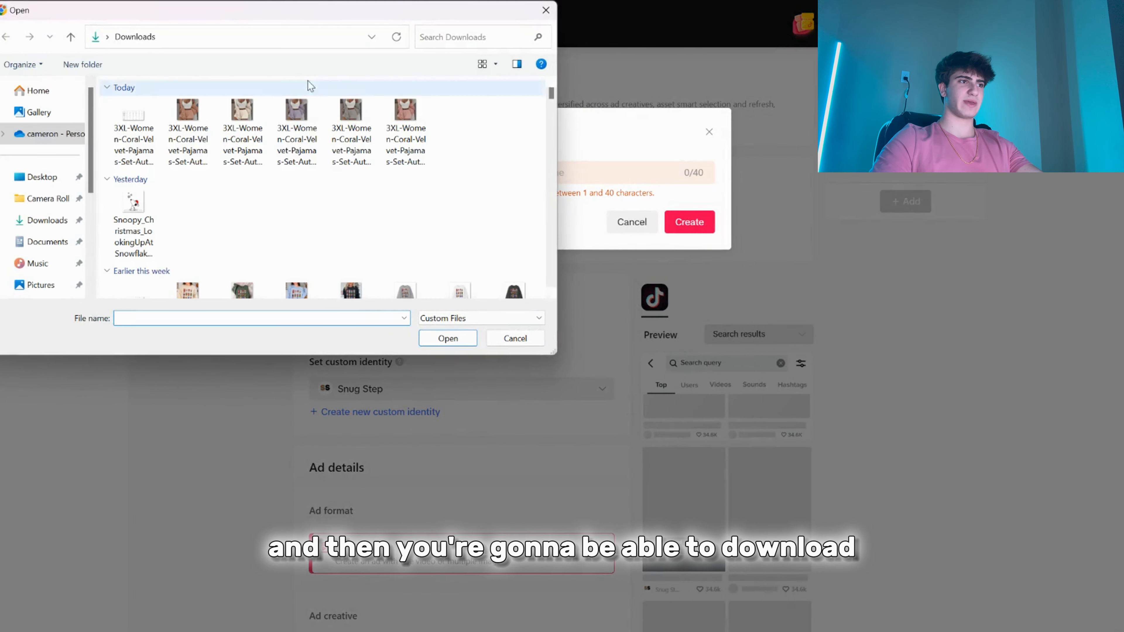
left_click(545, 12)
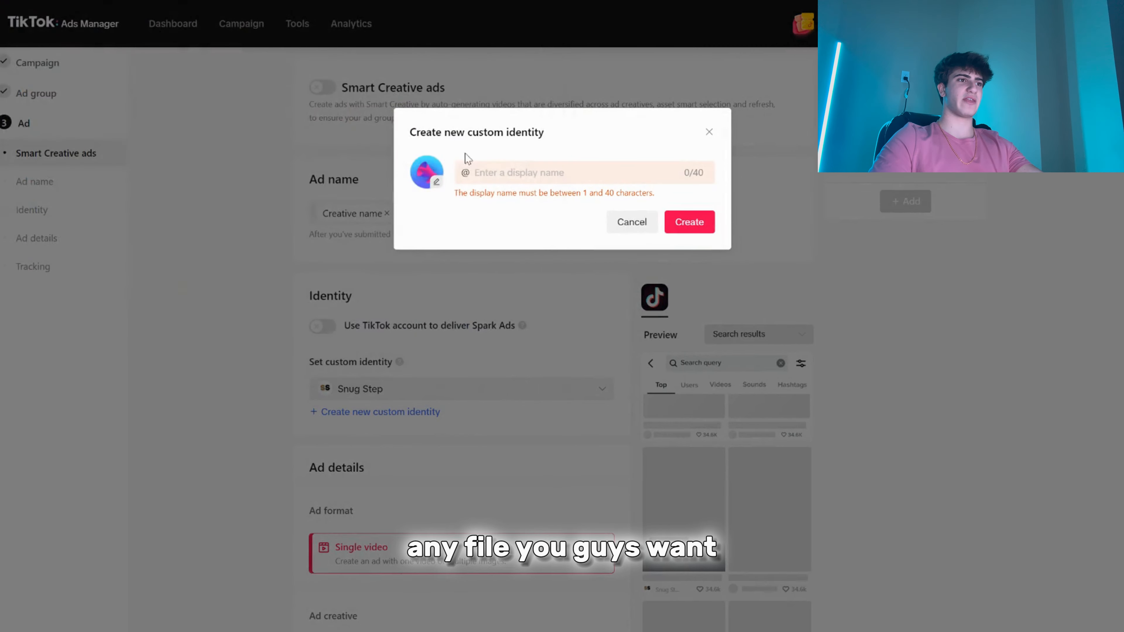
left_click(710, 131)
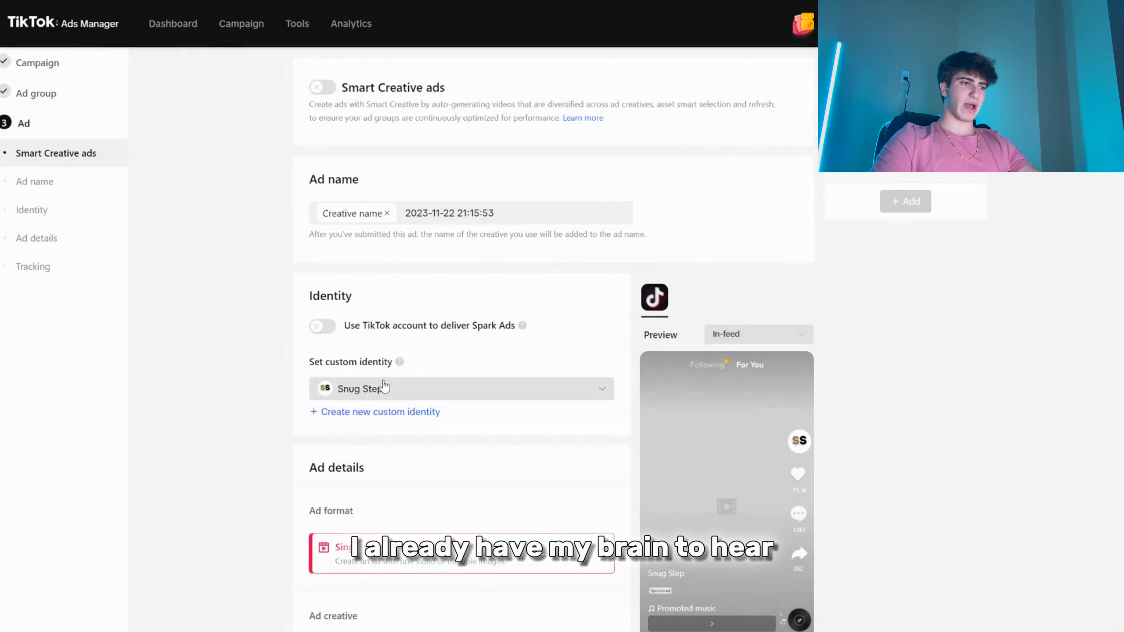
Set the ad text to "Buy 2 Get 1 FREE Black Friday Sale!" using the suggested wording
scroll(554, 418, "down", 7)
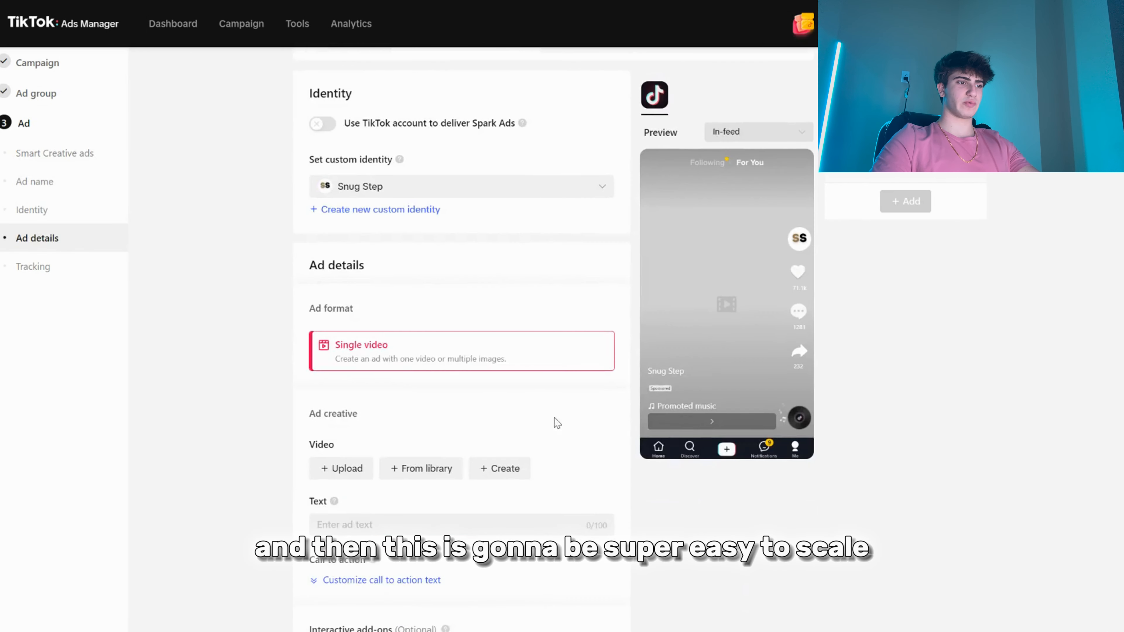
left_click(517, 389)
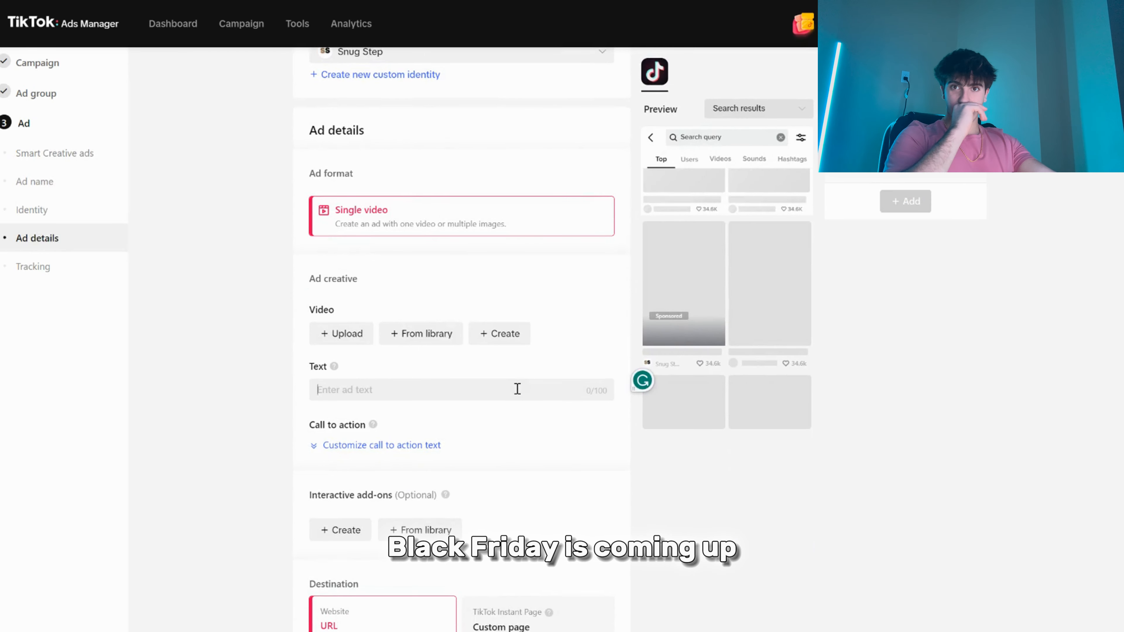
type("Buy")
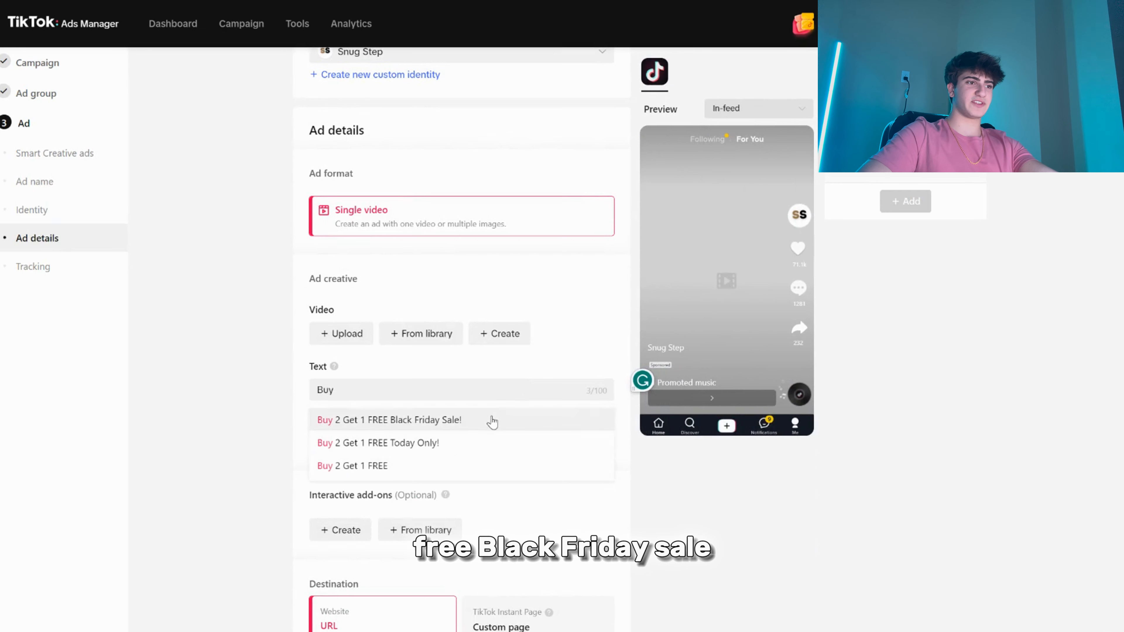
left_click(501, 419)
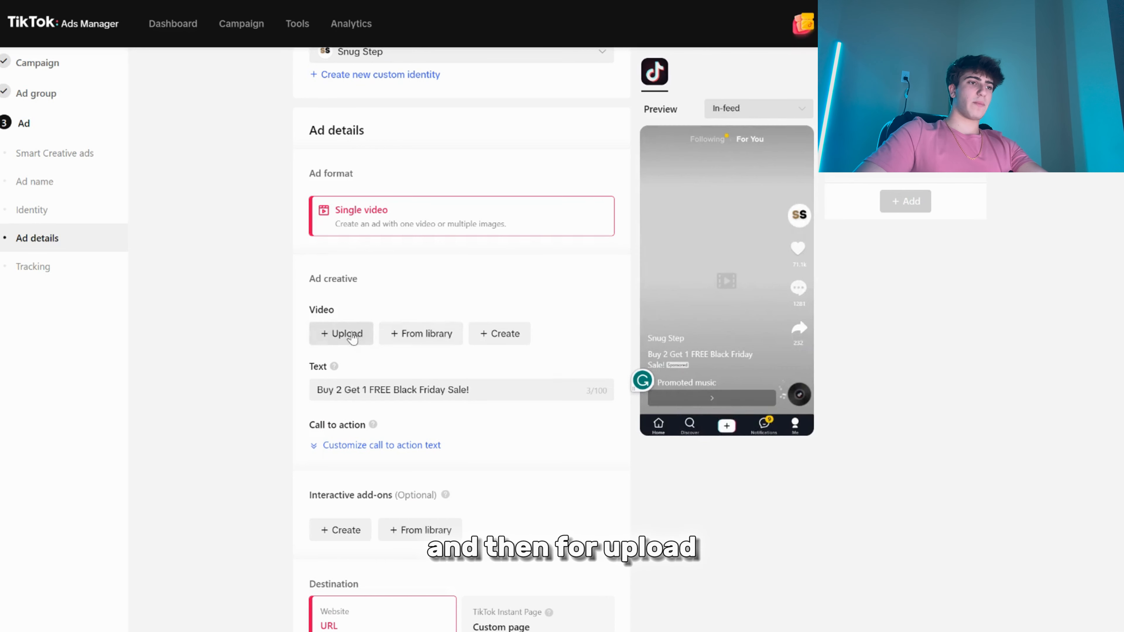
Add the first 20-second Snaptik video from the video library as the ad creative
left_click(404, 332)
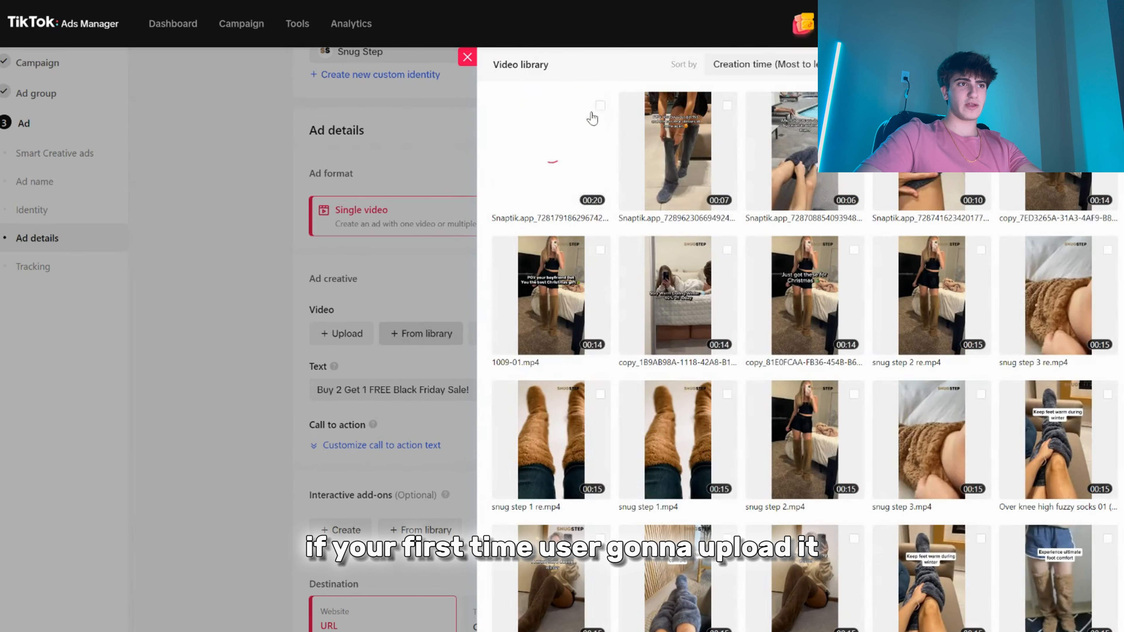
left_click(593, 114)
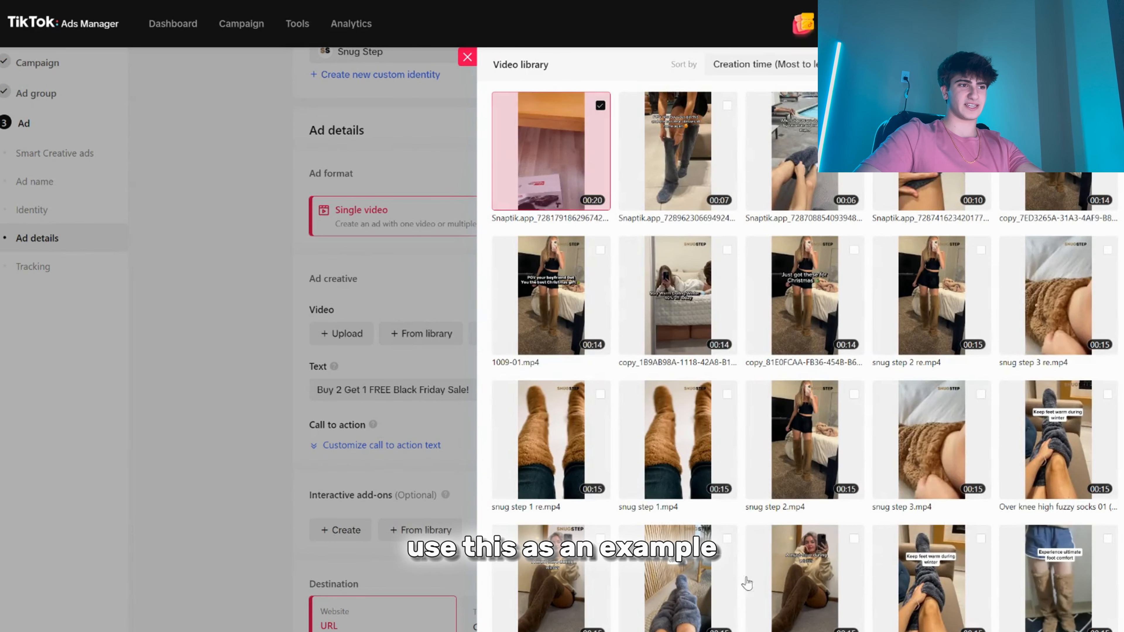
left_click(751, 627)
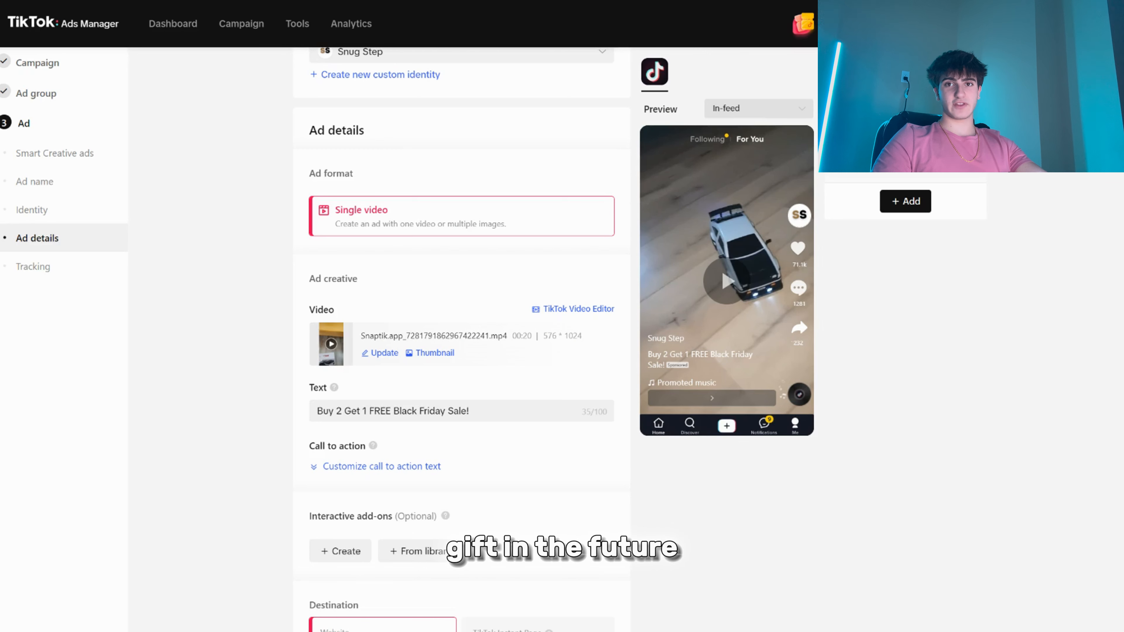
Enter the snugstep.shop snug-stepper product page as the ad's website destination URL
scroll(582, 459, "down", 6)
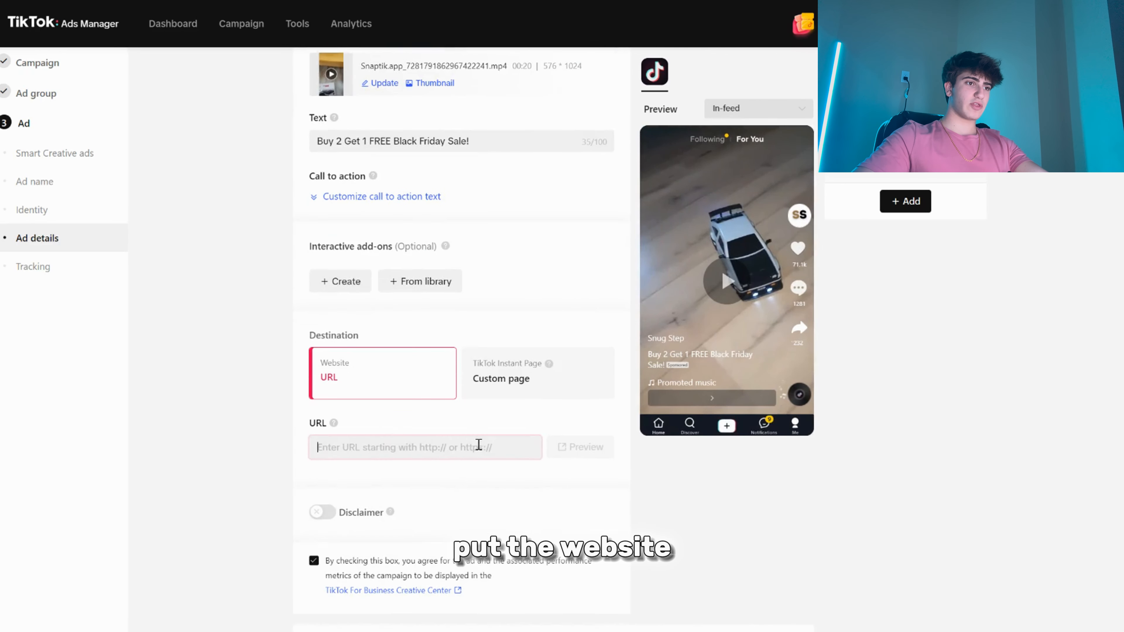
left_click(474, 447)
left_click(531, 481)
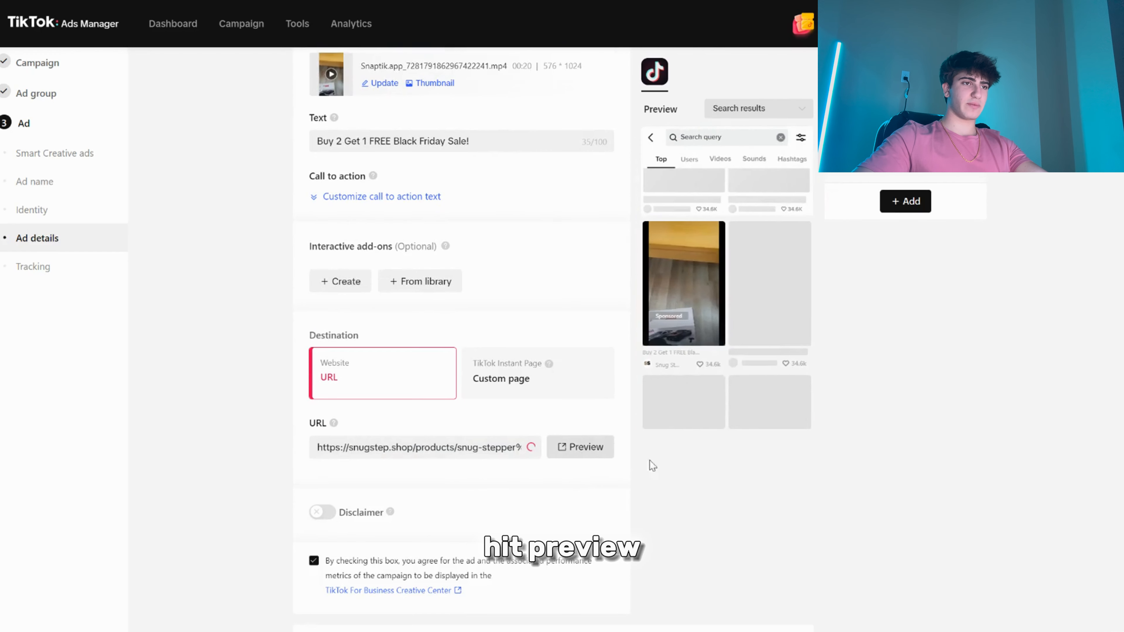
Leave the optional tracking settings empty, submit the ad, and return to the campaign list
scroll(681, 470, "down", 6)
scroll(886, 486, "down", 4)
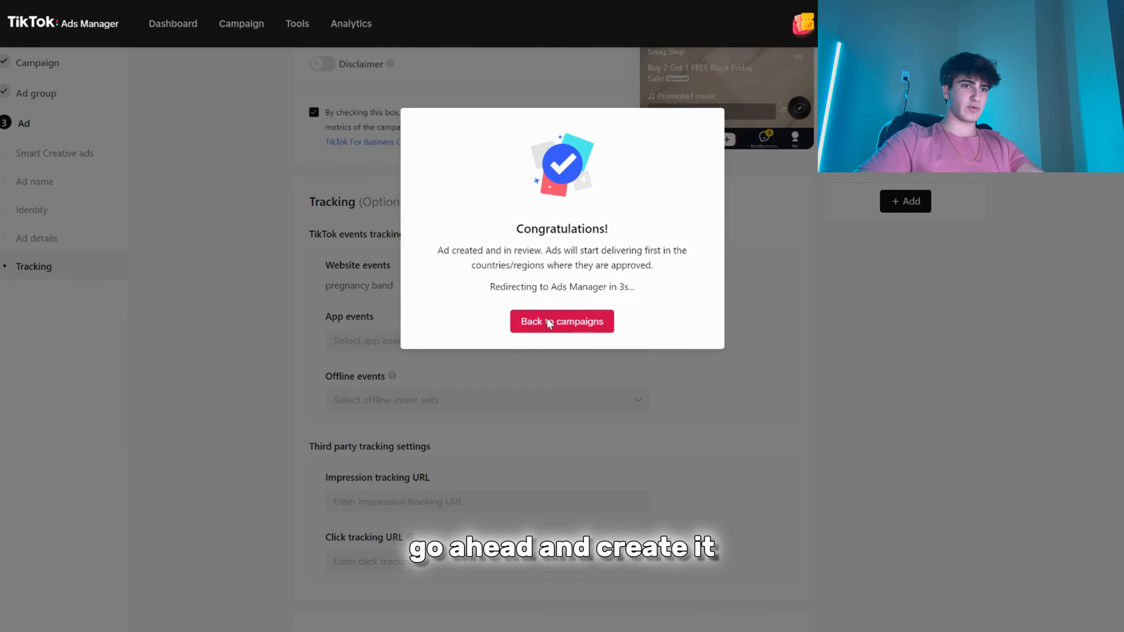
left_click(548, 322)
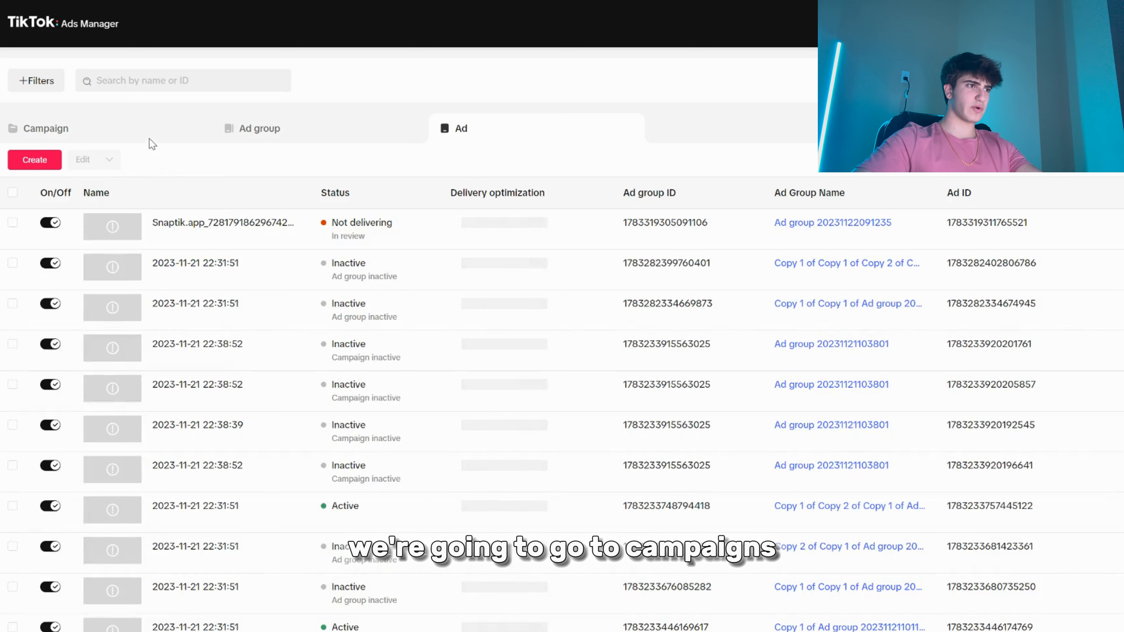
left_click(150, 144)
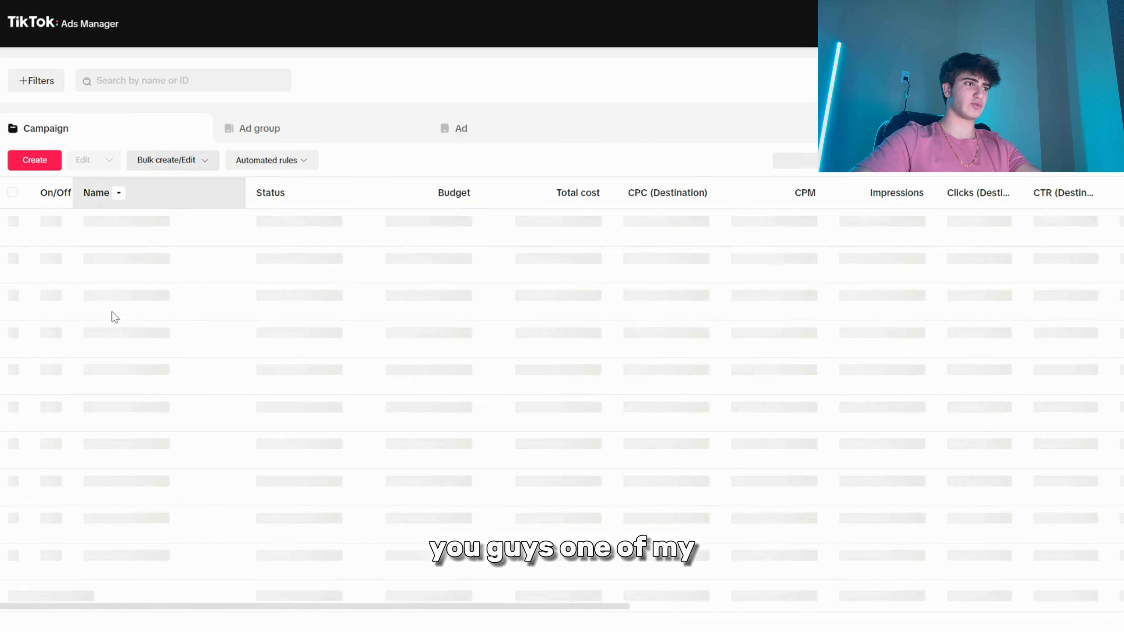
Turn off the Surf scale ABO $50 campaign and list the ad groups of the yt surf scale method campaign
left_click(13, 402)
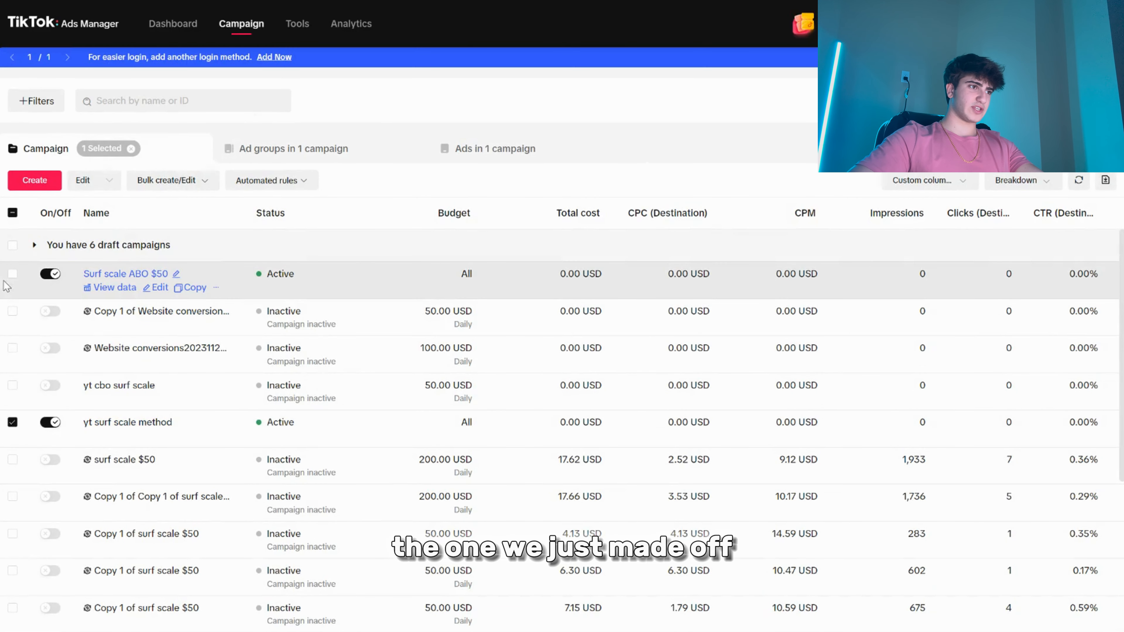
left_click(320, 152)
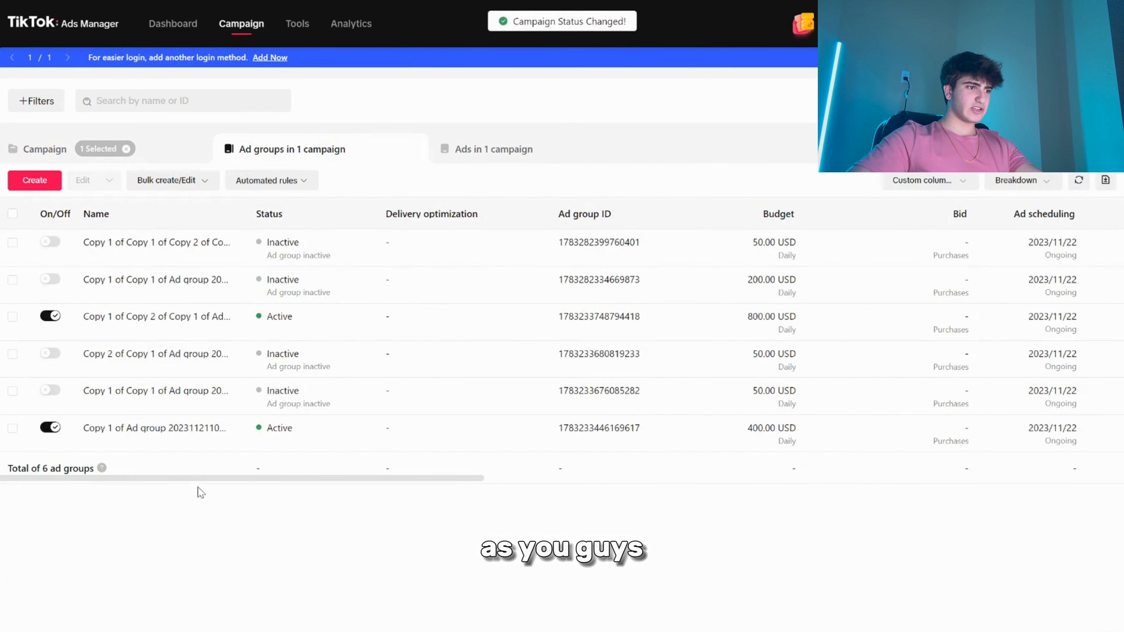
left_click_drag(211, 480, 370, 481)
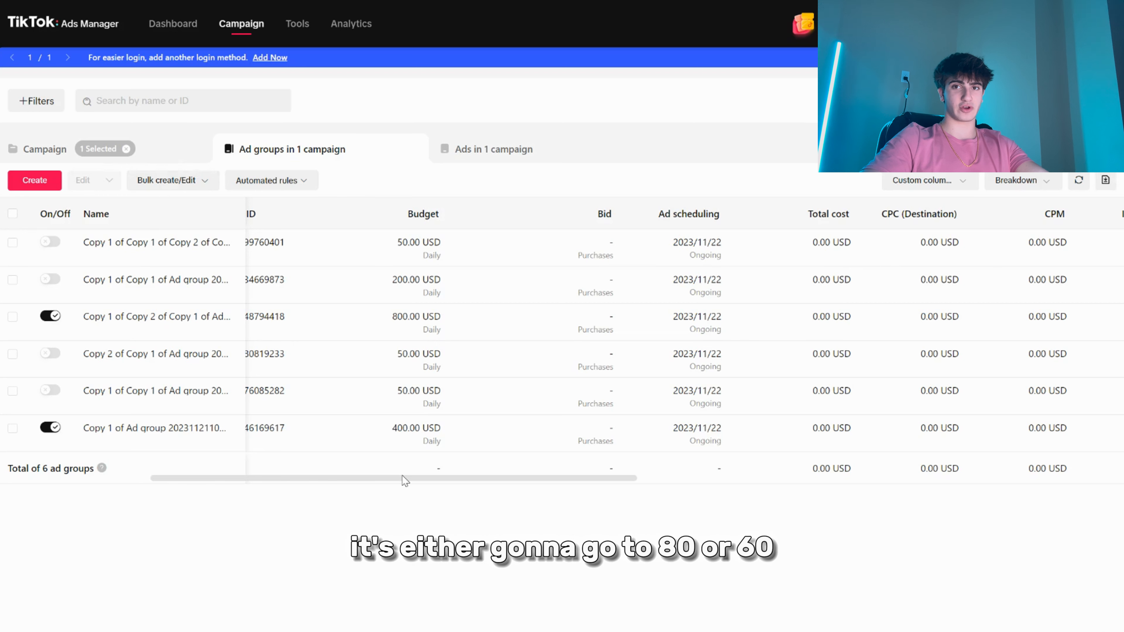
left_click_drag(405, 480, 757, 486)
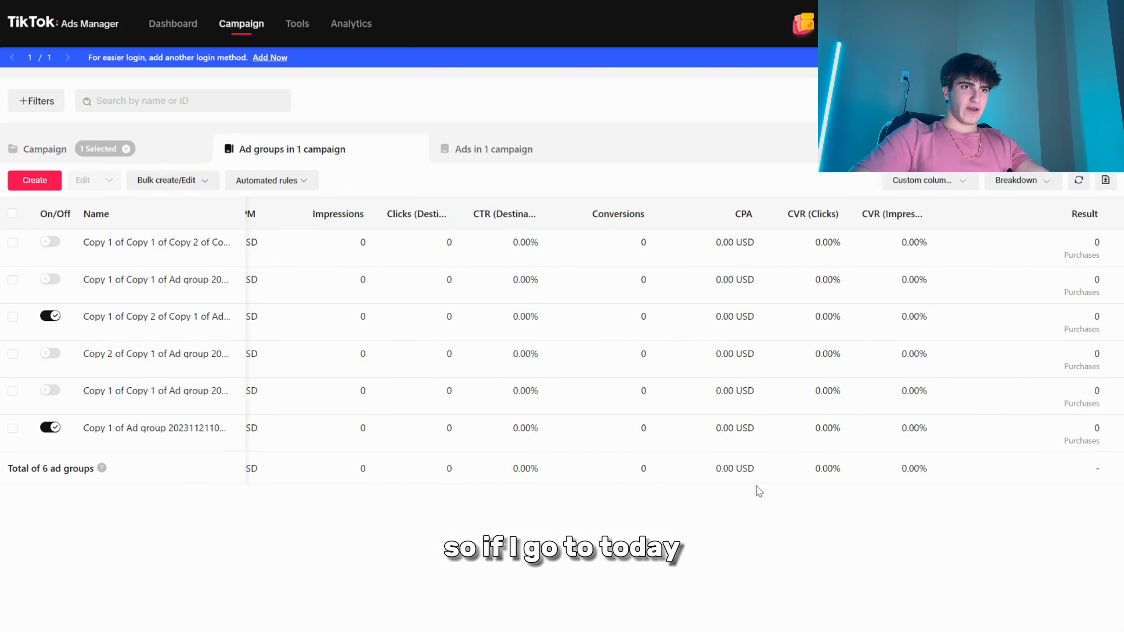
Set the reporting date range of the ad group list to Today
left_click(1004, 101)
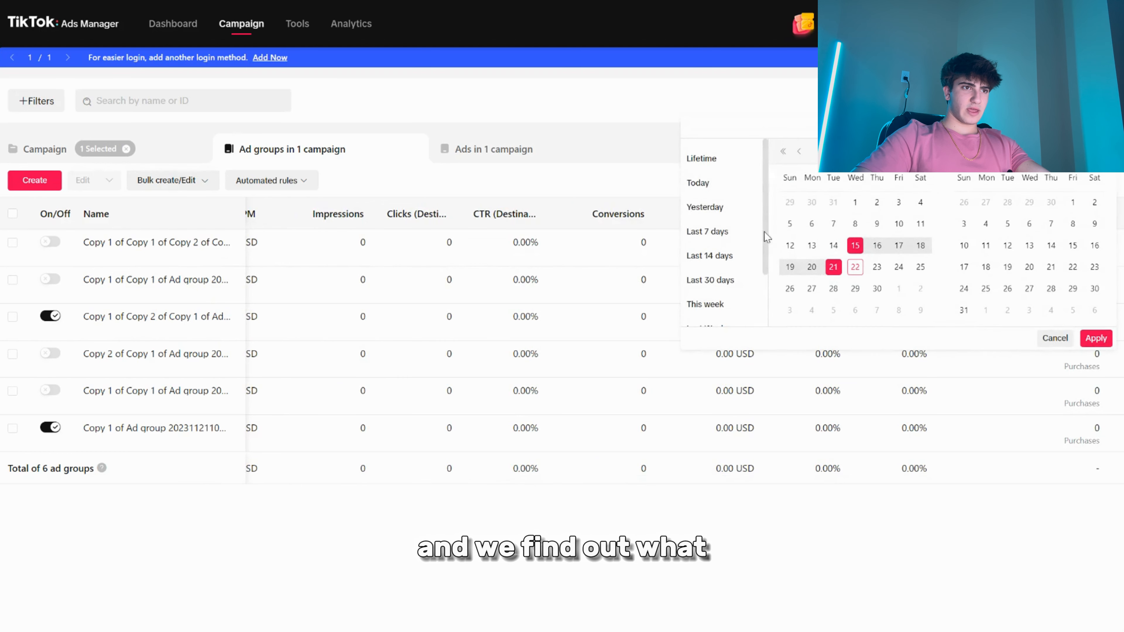
left_click(722, 182)
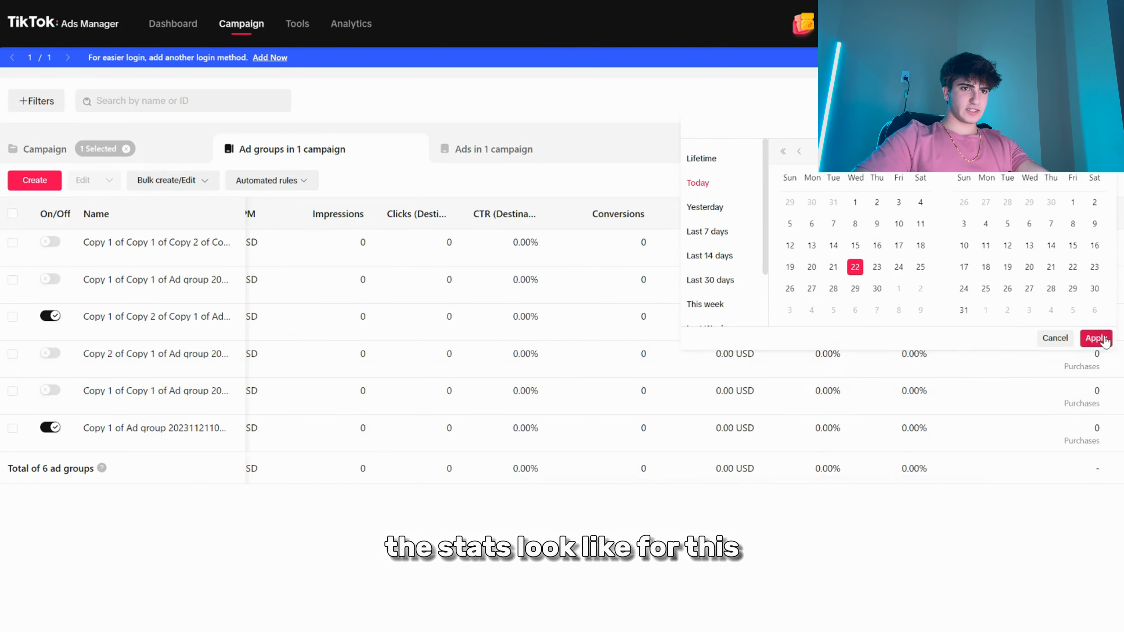
left_click(1096, 338)
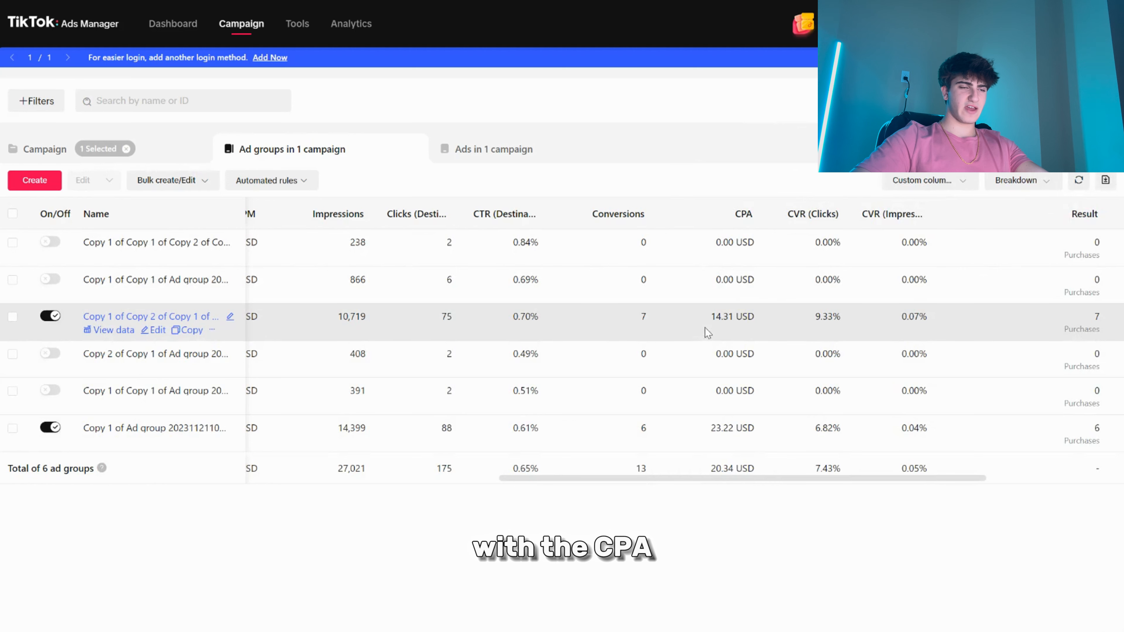
Examine the budget, total cost, CPC, CPM, CTR, conversions and CPA of the ad groups, especially the two active ones
left_click_drag(665, 478, 467, 479)
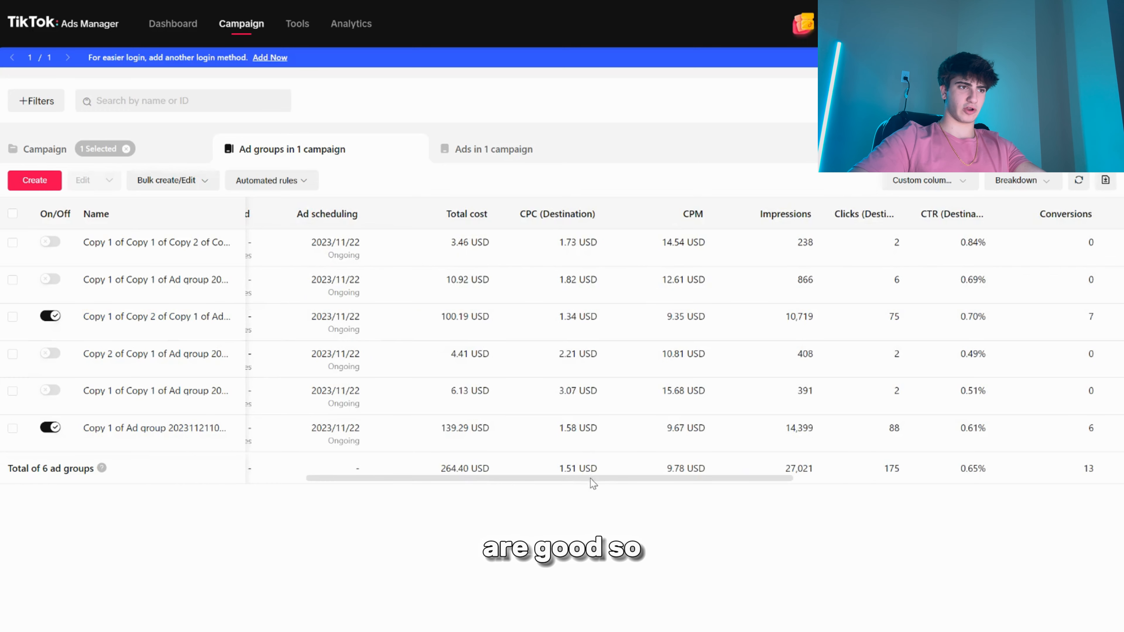
left_click_drag(592, 480, 244, 465)
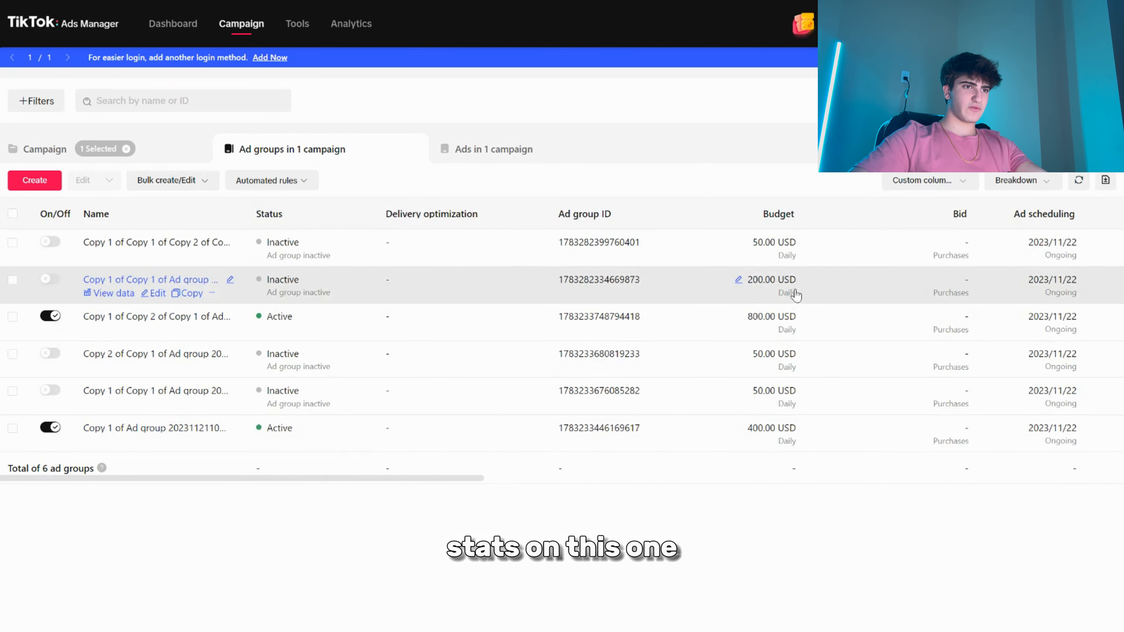
left_click_drag(461, 479, 734, 485)
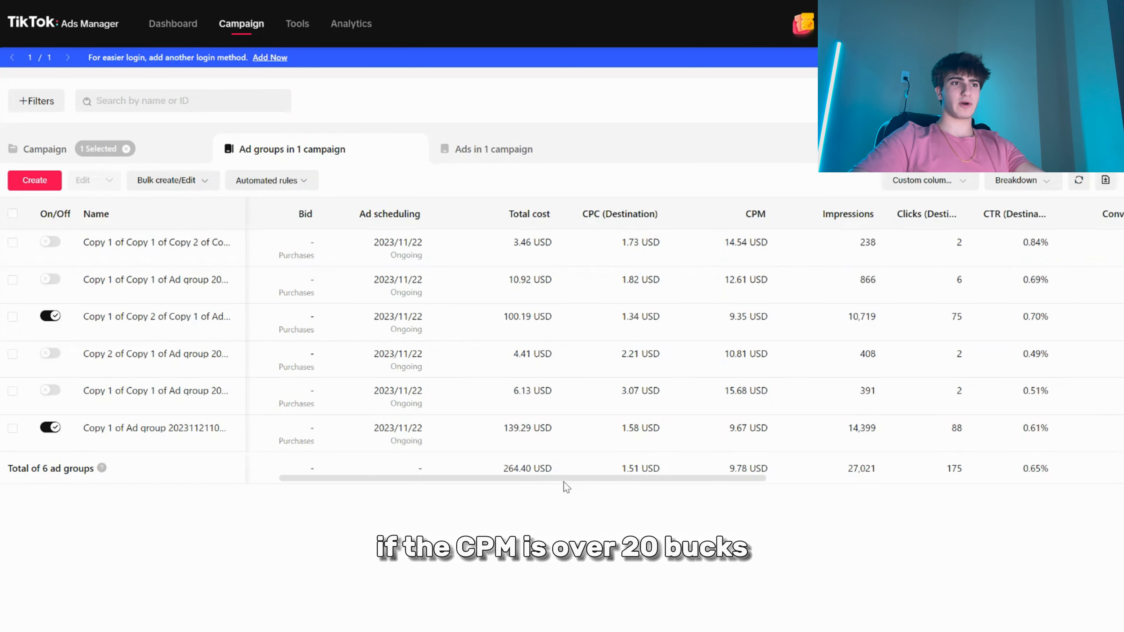
left_click_drag(571, 479, 755, 489)
left_click(594, 488)
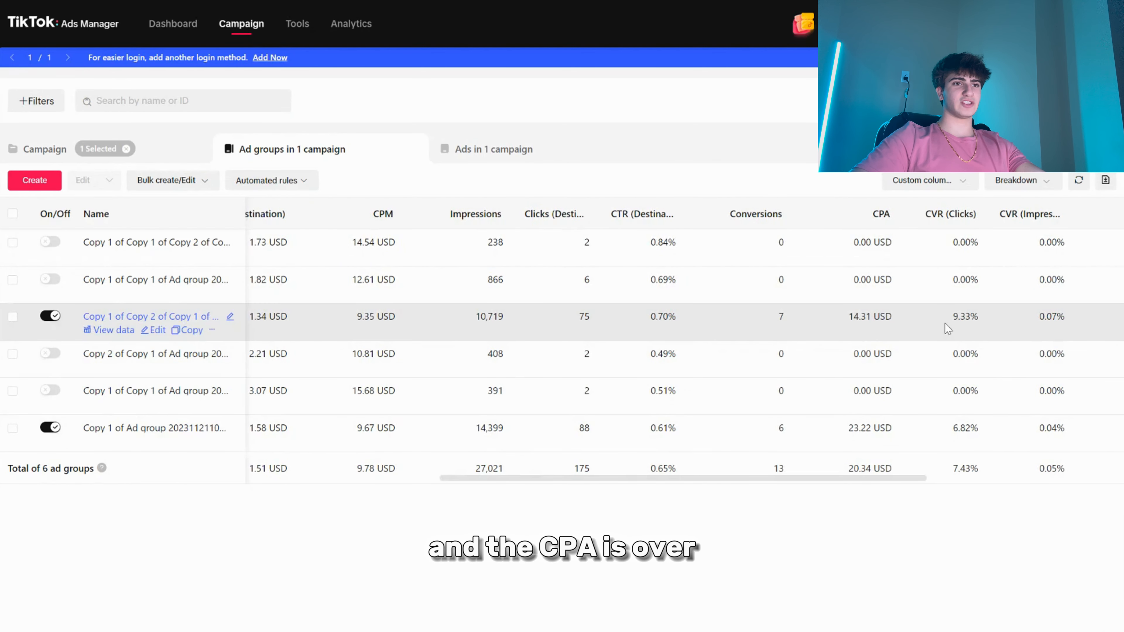
left_click_drag(683, 479, 730, 478)
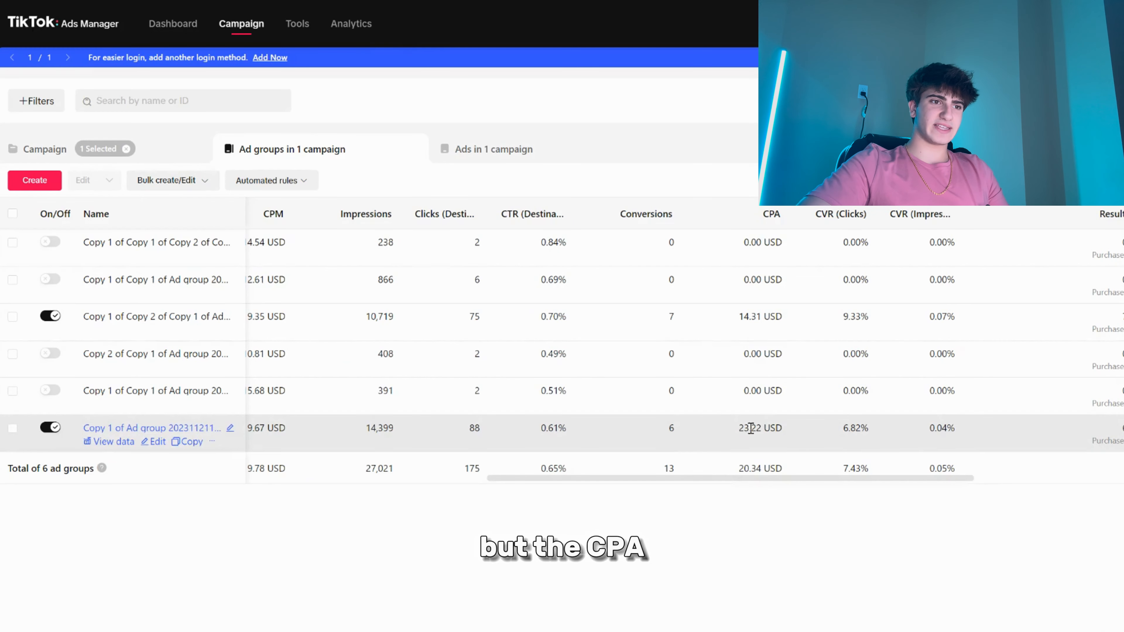
left_click_drag(739, 429, 787, 430)
left_click(689, 506)
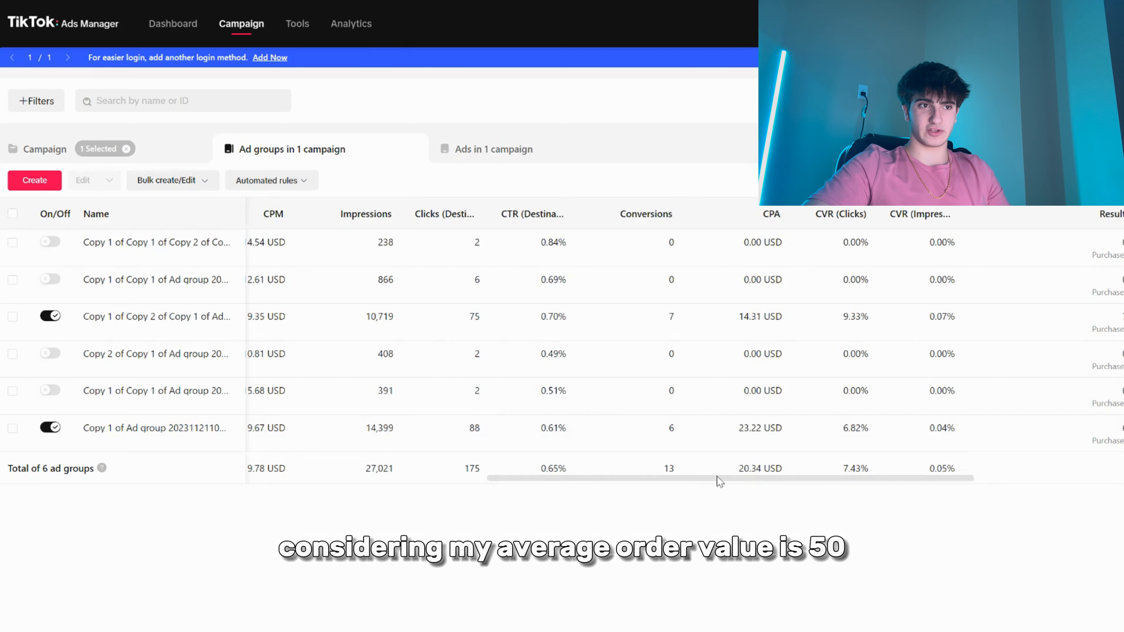
left_click_drag(735, 315, 786, 316)
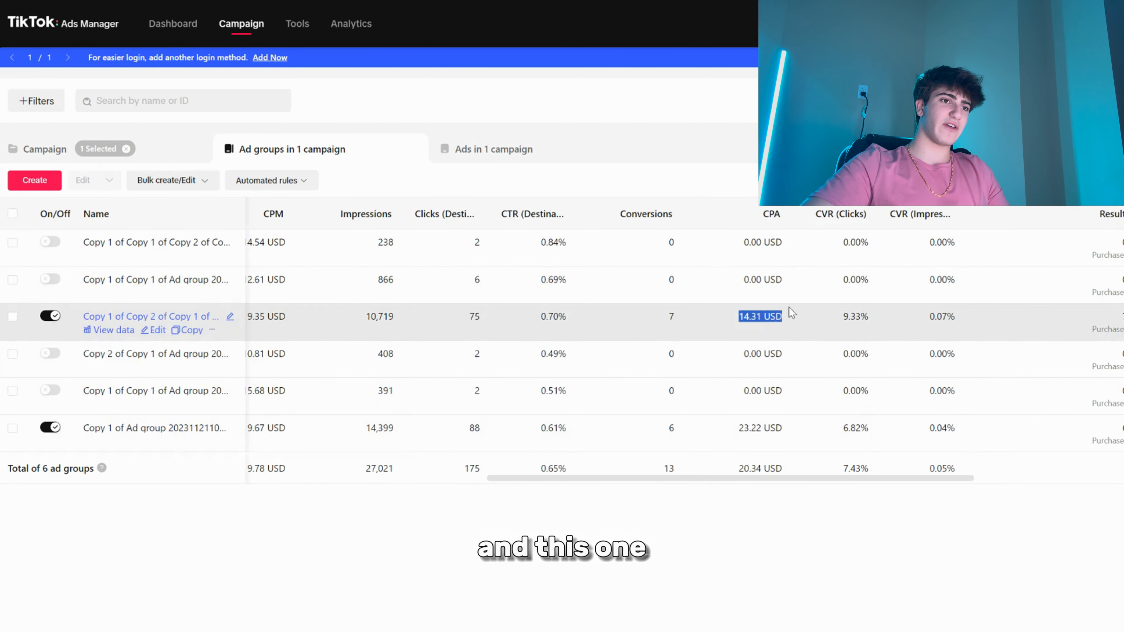
left_click(698, 569)
left_click_drag(707, 479, 626, 472)
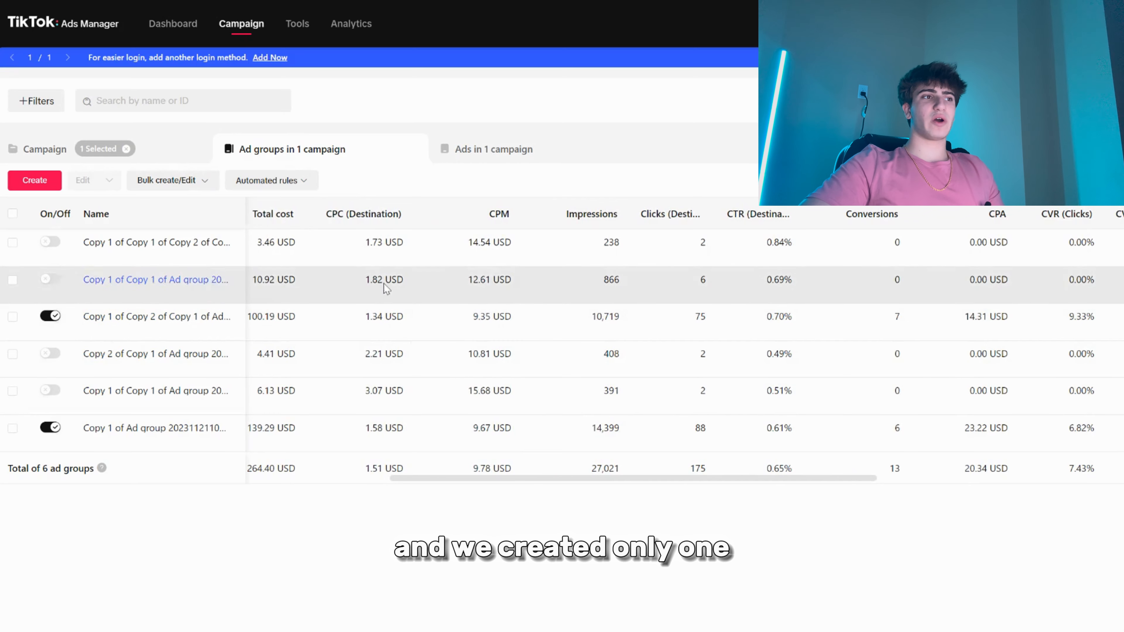
Select only the Surf scale ABO $50 campaign and show its ad groups
left_click(139, 160)
left_click(13, 274)
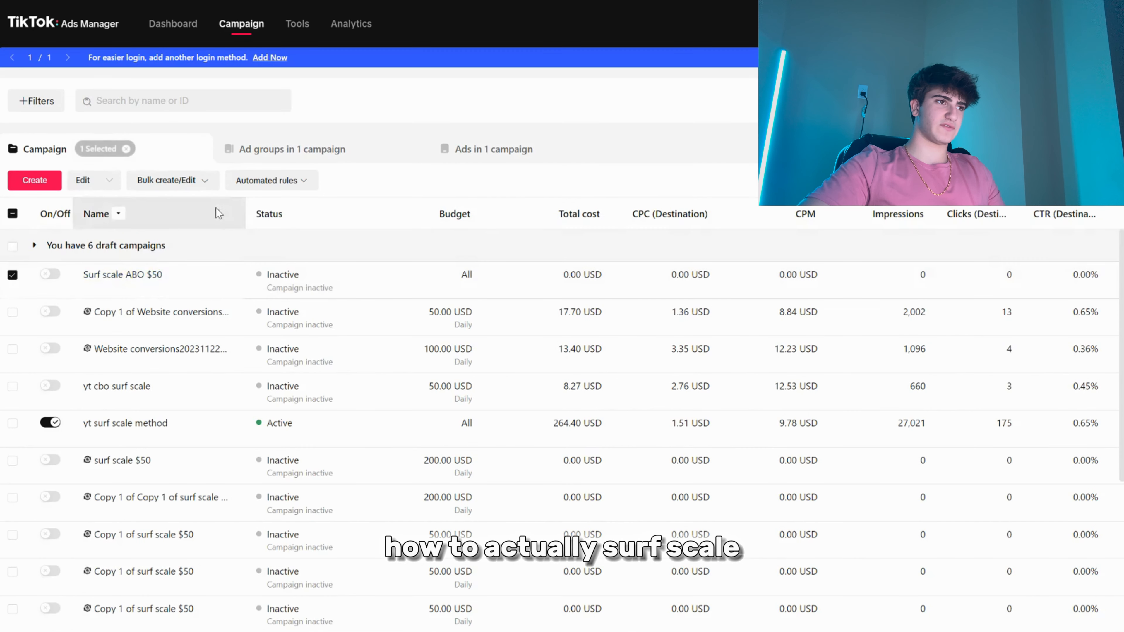
left_click(248, 149)
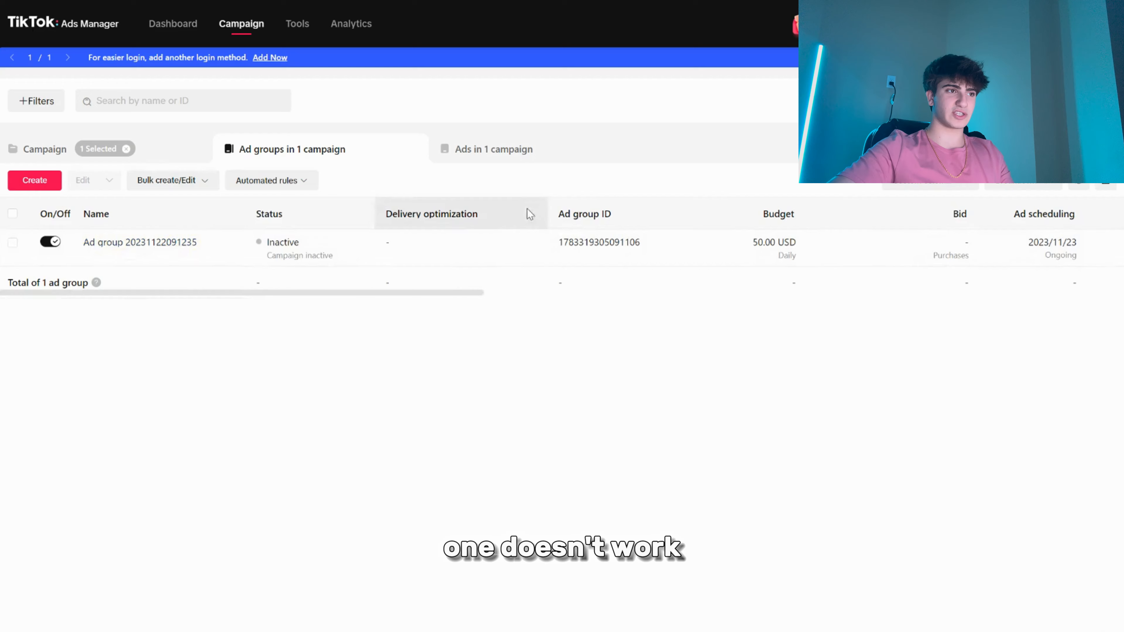
Copy the campaign's only ad group three times into the existing Surf scale ABO $50 campaign
left_click(190, 256)
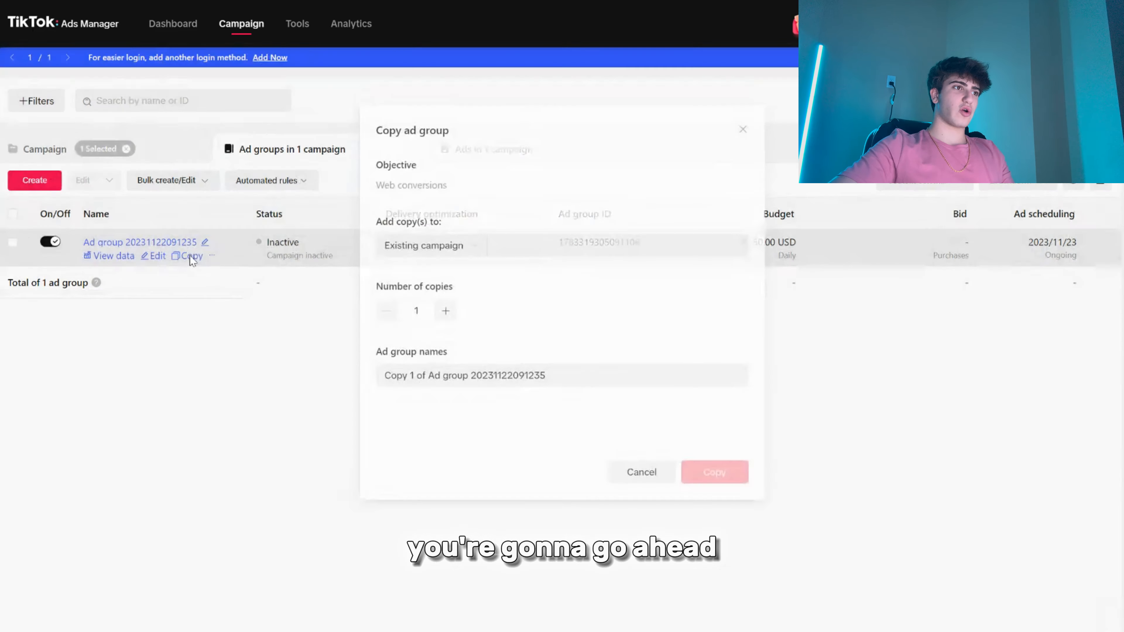
left_click_drag(470, 168, 184, 142)
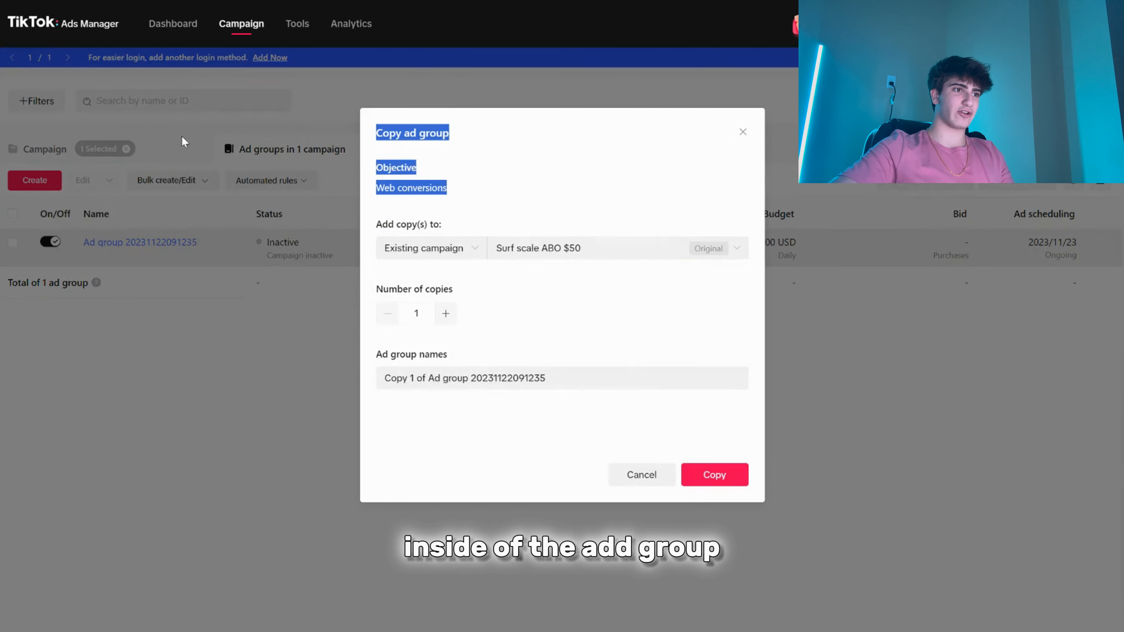
left_click(446, 313)
left_click(446, 313)
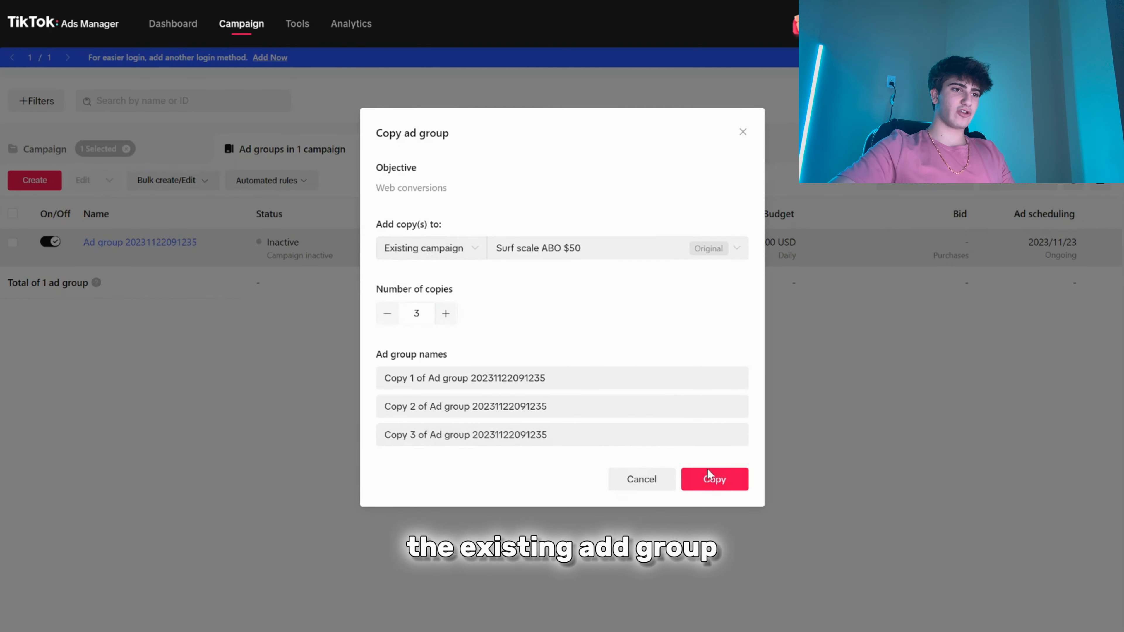
left_click(712, 477)
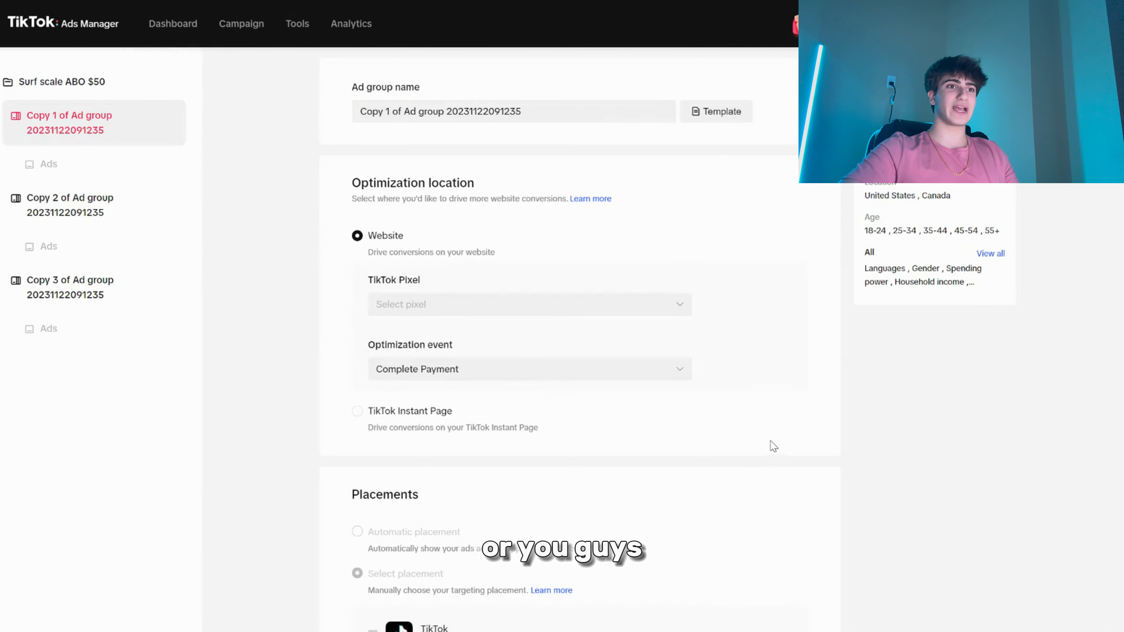
Open the ad in the first ad group copy and review its video, text and destination details
left_click(49, 164)
scroll(1085, 619, "down", 5)
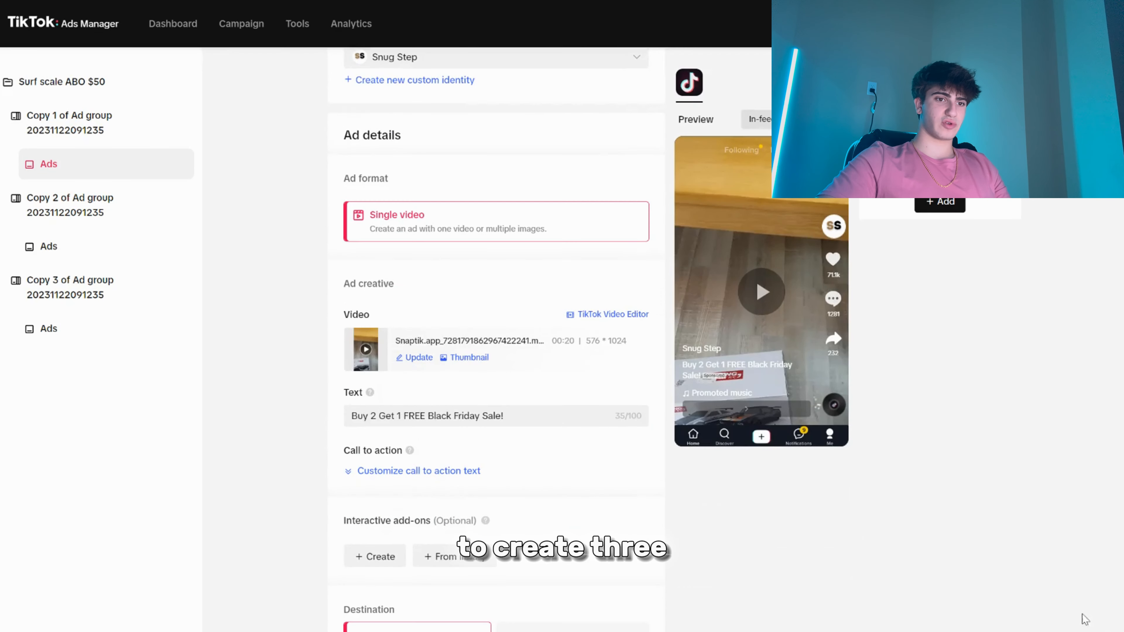